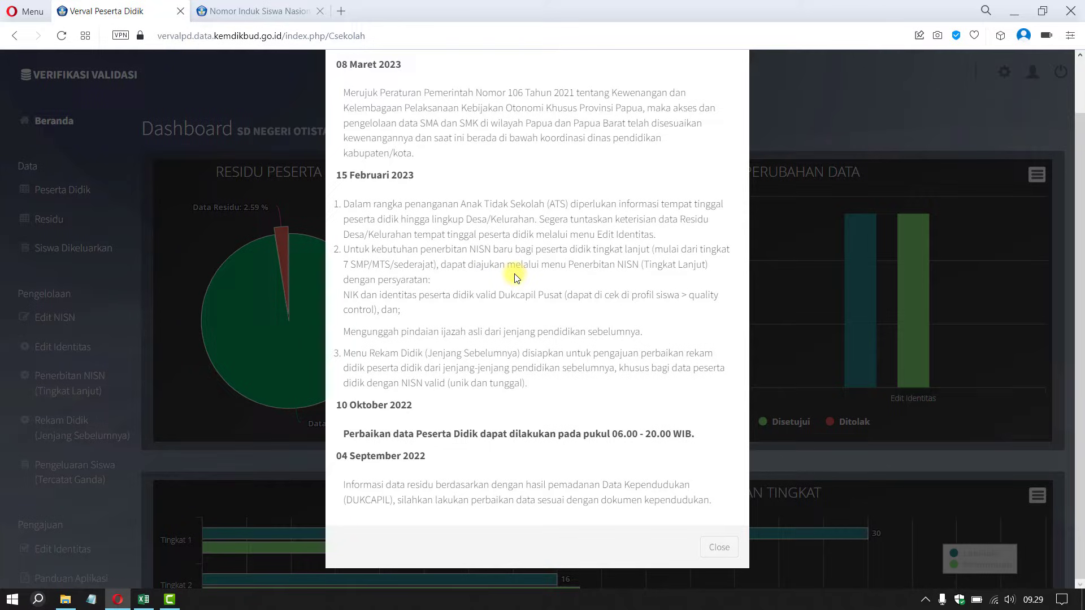
Dismiss the announcement, view the NISN search site, and return to the student verification dashboard
{"action": "left_click", "coordinate": [720, 547]}
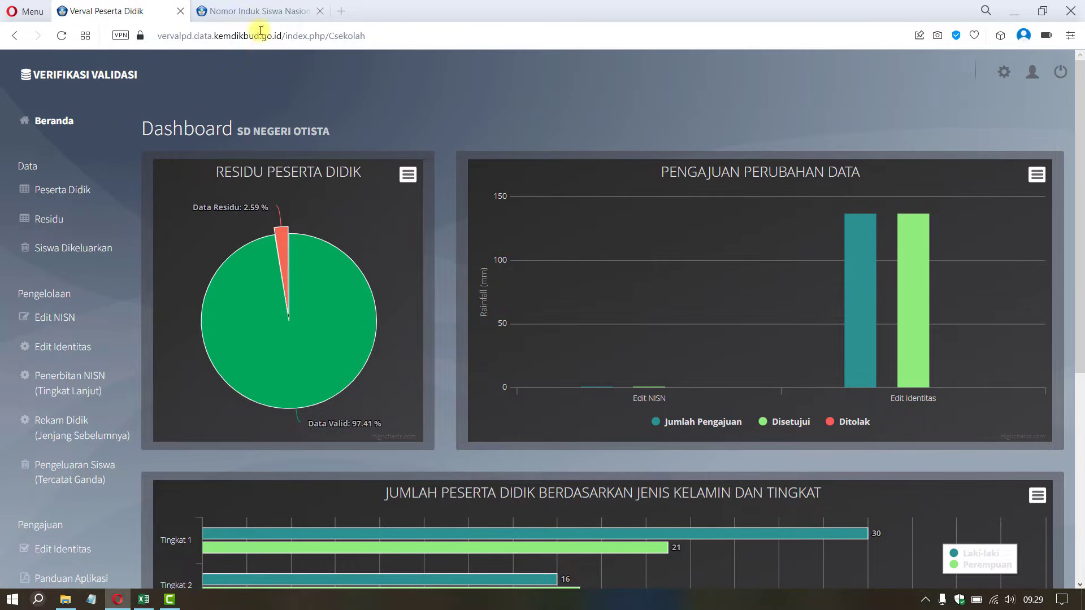
{"action": "left_click", "coordinate": [257, 10]}
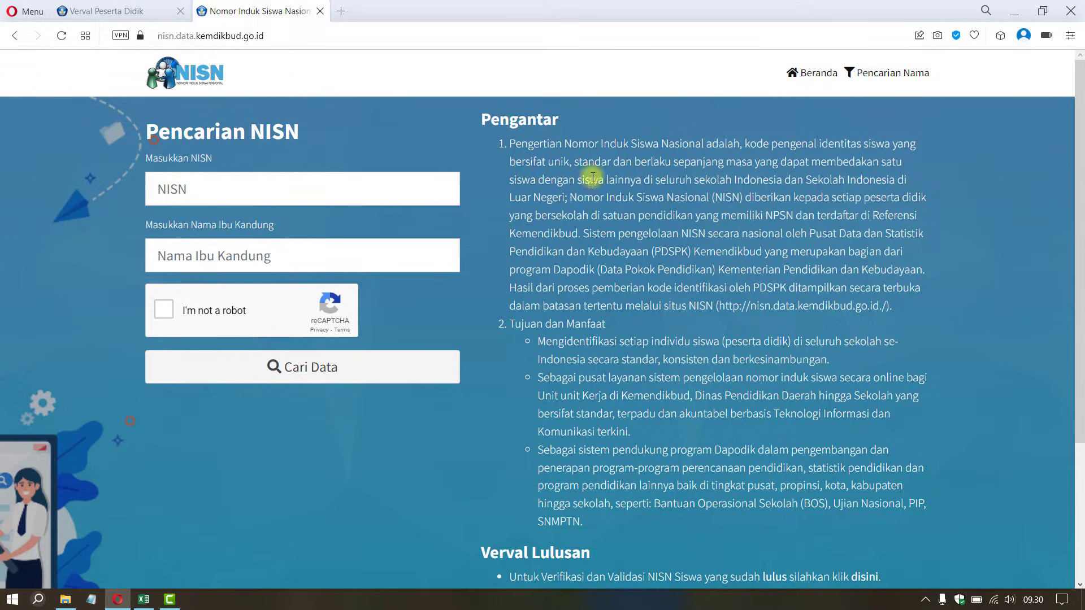
{"action": "left_click", "coordinate": [96, 7]}
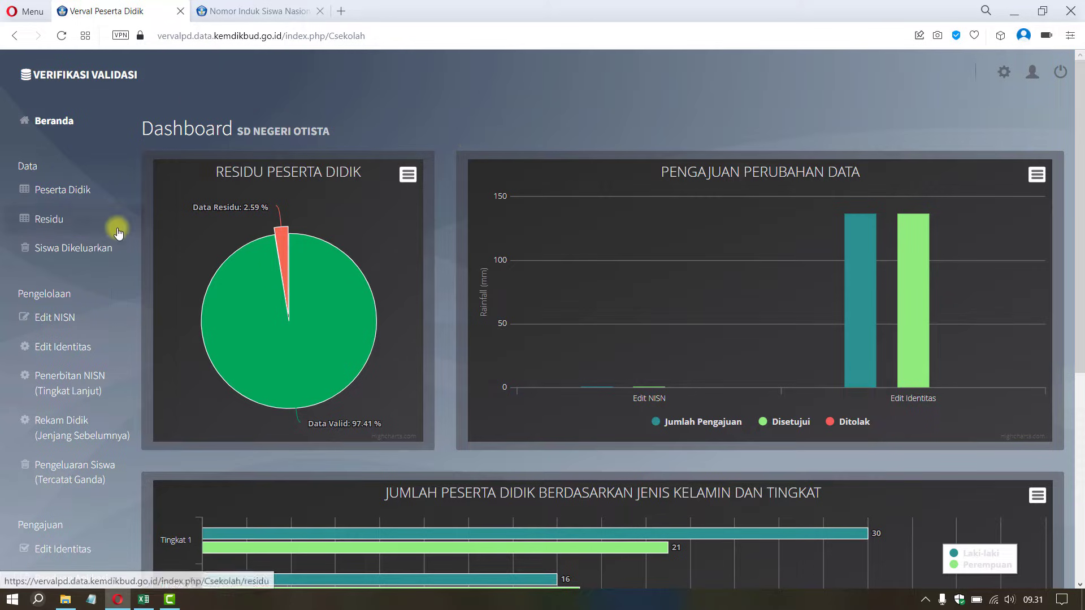
Open the Edit Identitas form for the first listed student and try to edit the new NIK field
{"action": "left_click", "coordinate": [95, 354]}
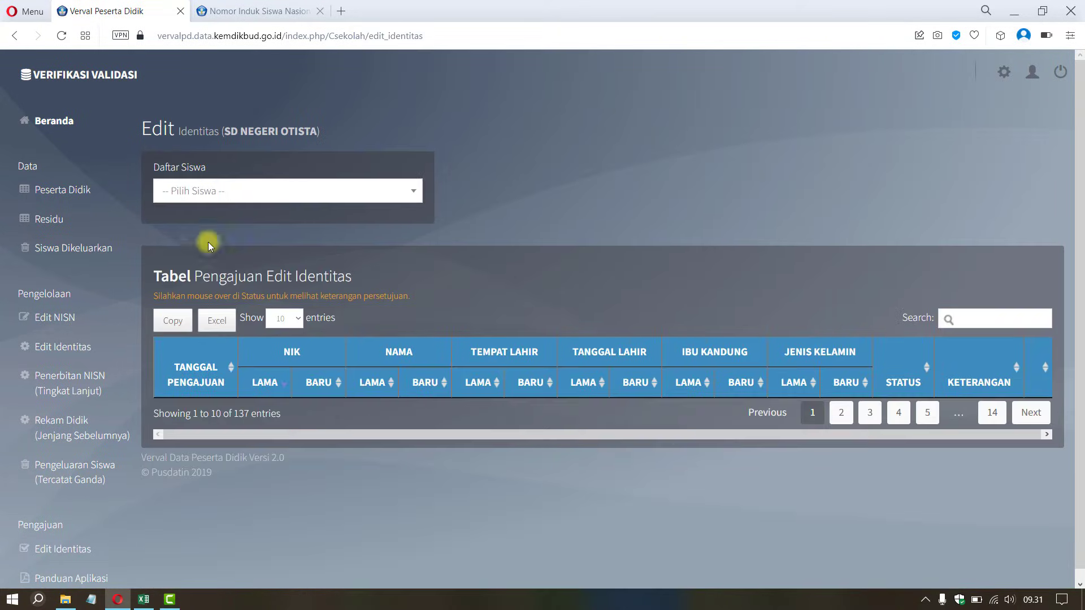
{"action": "left_click", "coordinate": [249, 200]}
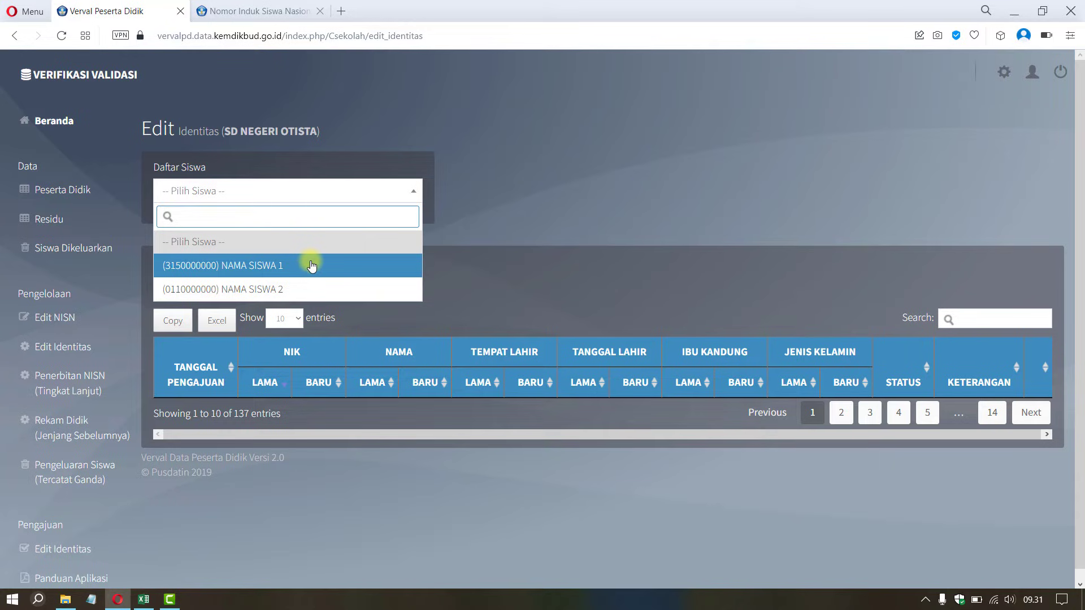
{"action": "left_click", "coordinate": [240, 270]}
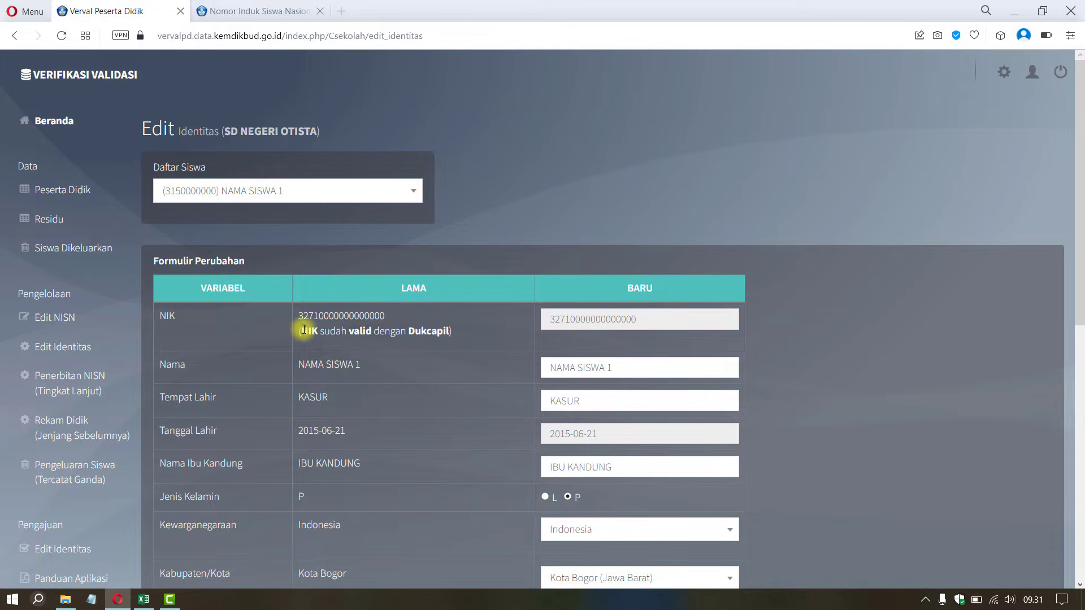
{"action": "left_click", "coordinate": [581, 317]}
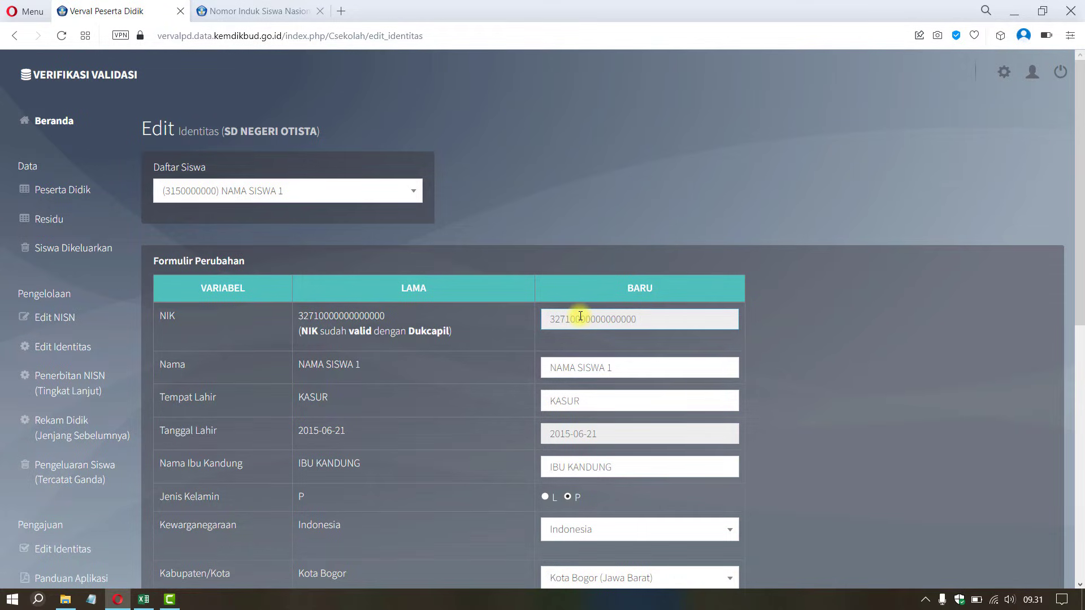
{"action": "double_click", "coordinate": [591, 317]}
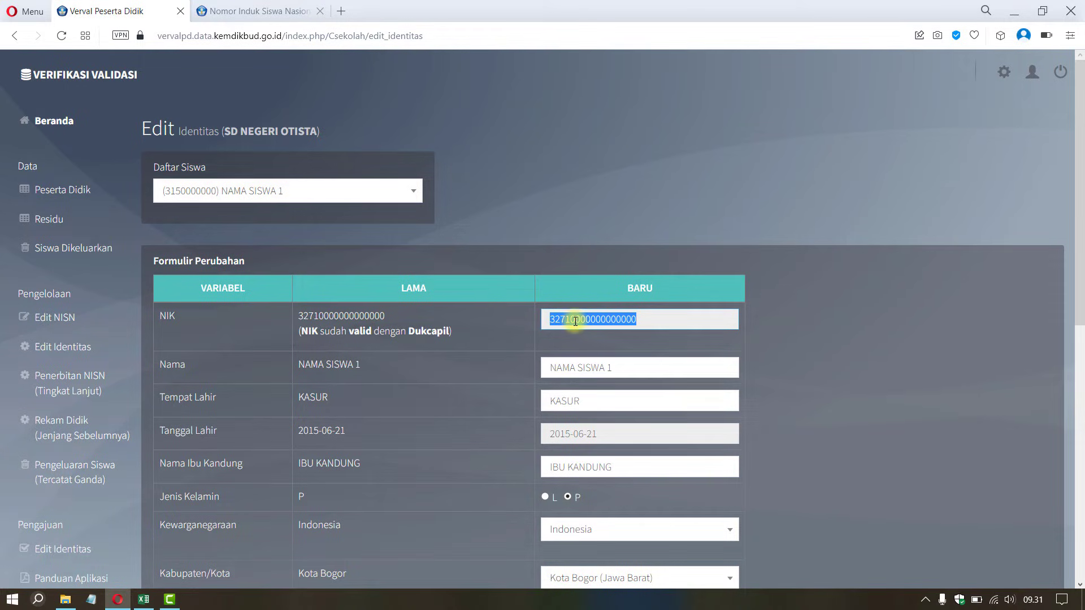
{"action": "left_click", "coordinate": [575, 321]}
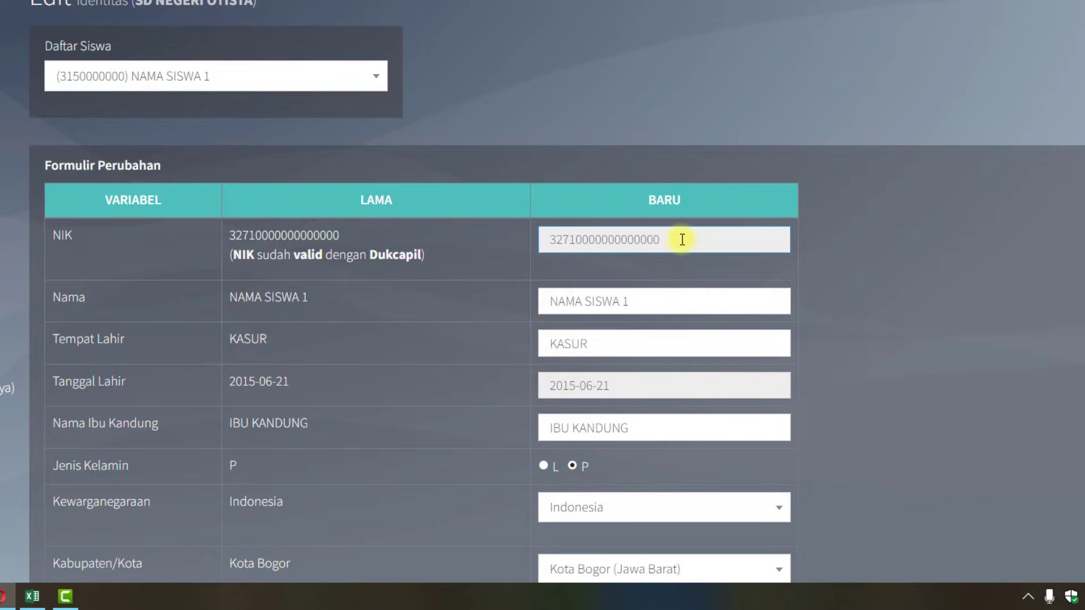
Inspect the new NIK field in the page source and remove its readonly="true" attribute
{"action": "right_click", "coordinate": [621, 239]}
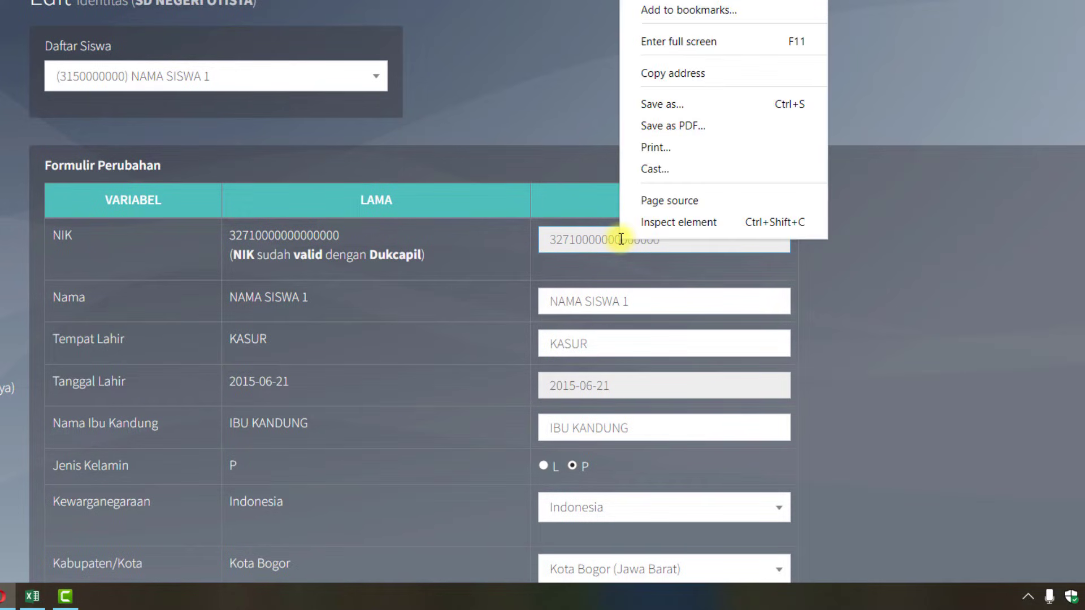
{"action": "left_click", "coordinate": [657, 221]}
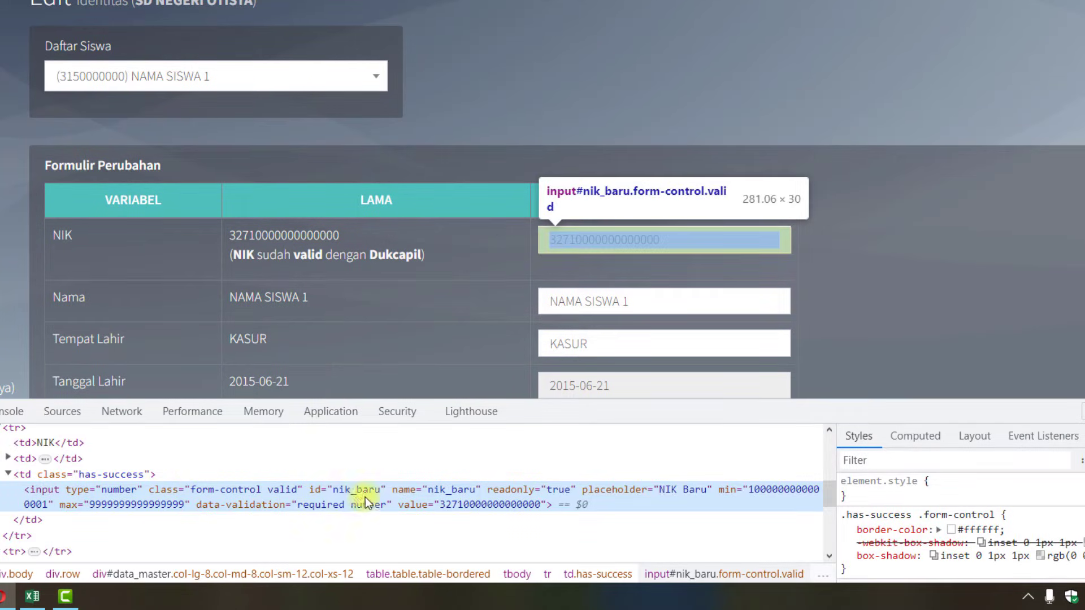
{"action": "double_click", "coordinate": [503, 491]}
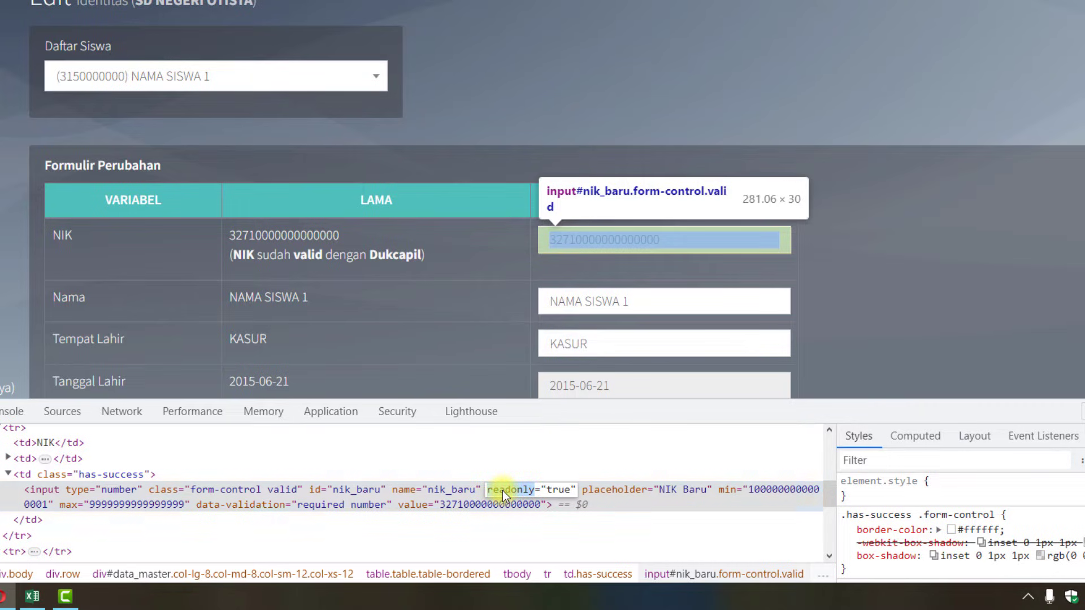
{"action": "key", "text": "ctrl+a"}
{"action": "key", "text": "BackSpace"}
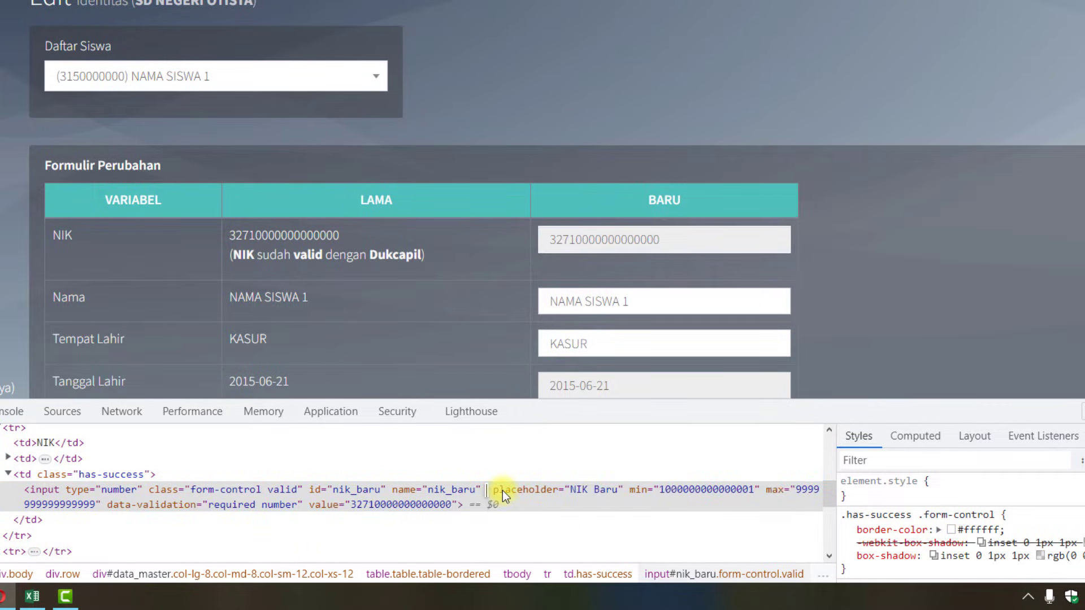
{"action": "key", "text": "Return"}
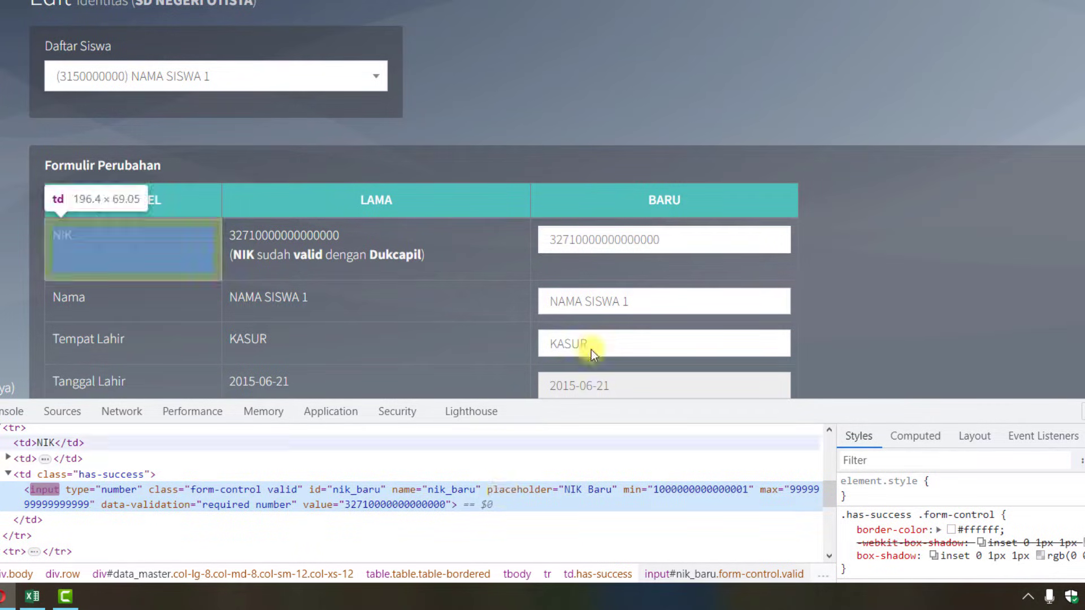
Replace the last three digits of the student's new NIK with different ones
{"action": "left_click", "coordinate": [690, 240]}
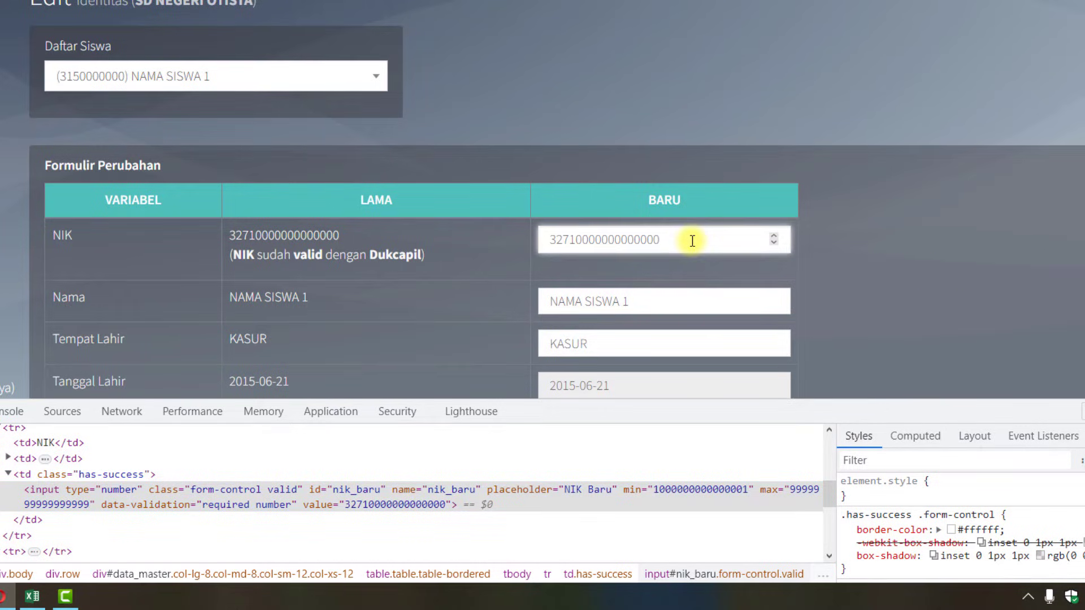
{"action": "key", "text": "shift+Left"}
{"action": "key", "text": "shift+Left"}
{"action": "key", "text": "shift+Left"}
{"action": "type", "text": "999"}
{"action": "left_click", "coordinate": [721, 262]}
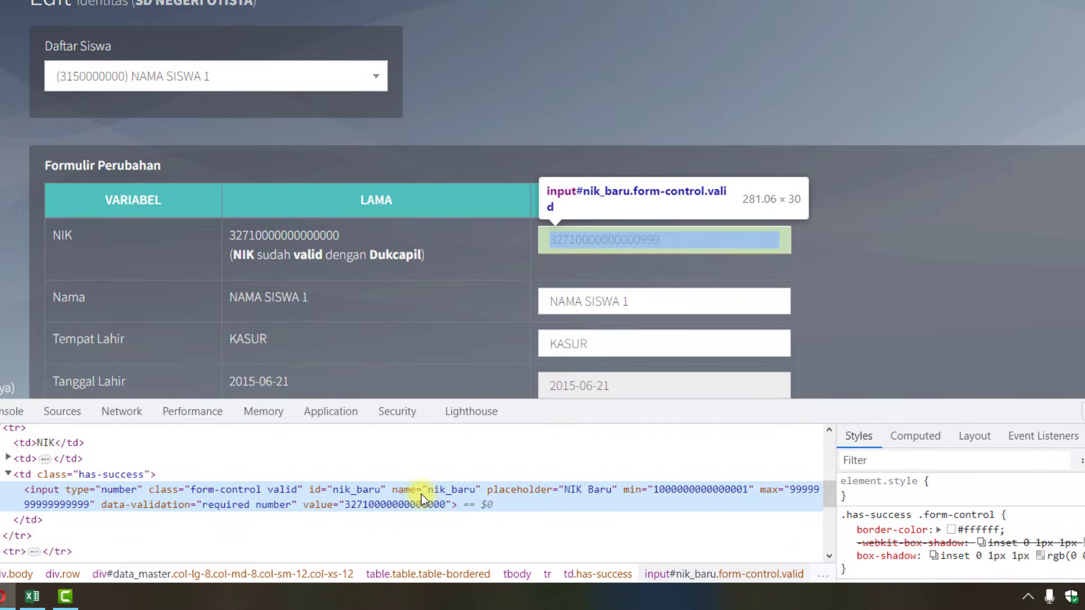
Add the readonly="true" attribute back to the nik_baru input element
{"action": "double_click", "coordinate": [455, 504]}
{"action": "type", "text": "readonly=\"true\""}
{"action": "key", "text": "Return"}
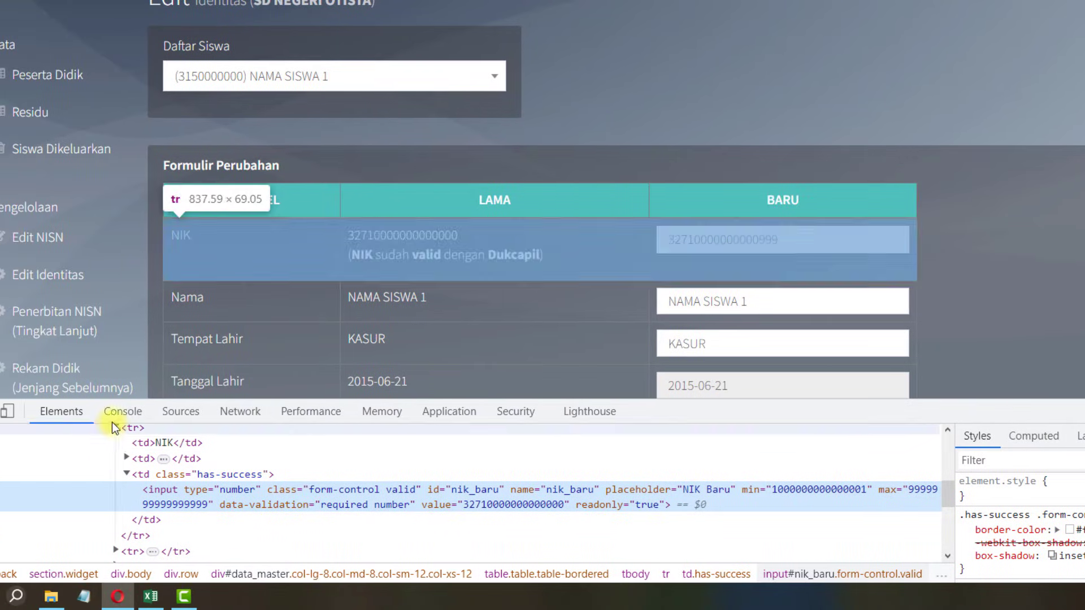
Run $('#nik_baru').removeAttr('readonly') in the developer console to unlock the new NIK field
{"action": "left_click", "coordinate": [124, 412]}
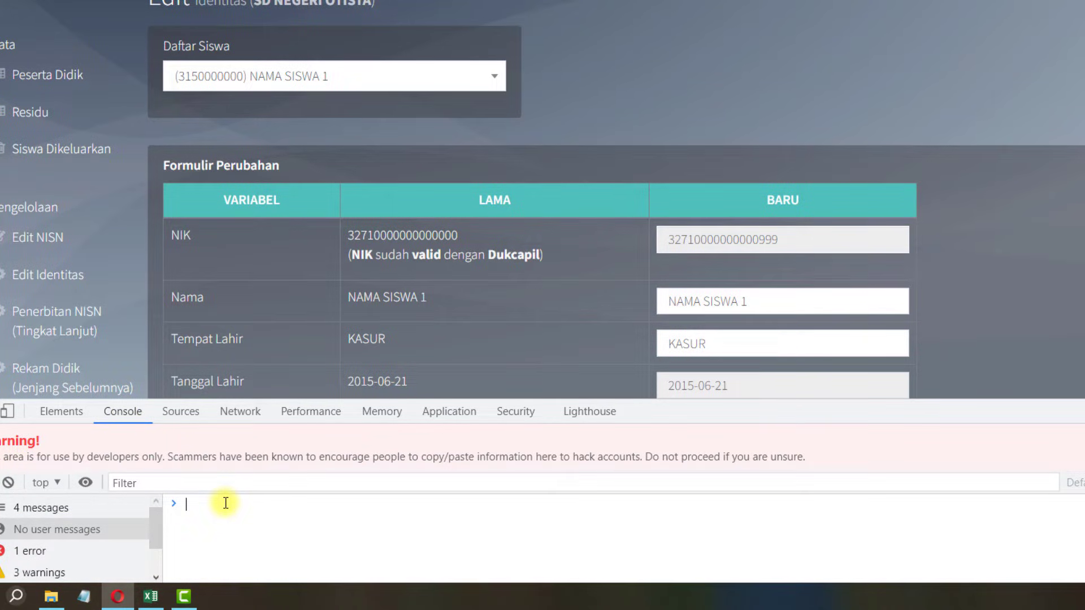
{"action": "mouse_move", "coordinate": [686, 242]}
{"action": "type", "text": "$"}
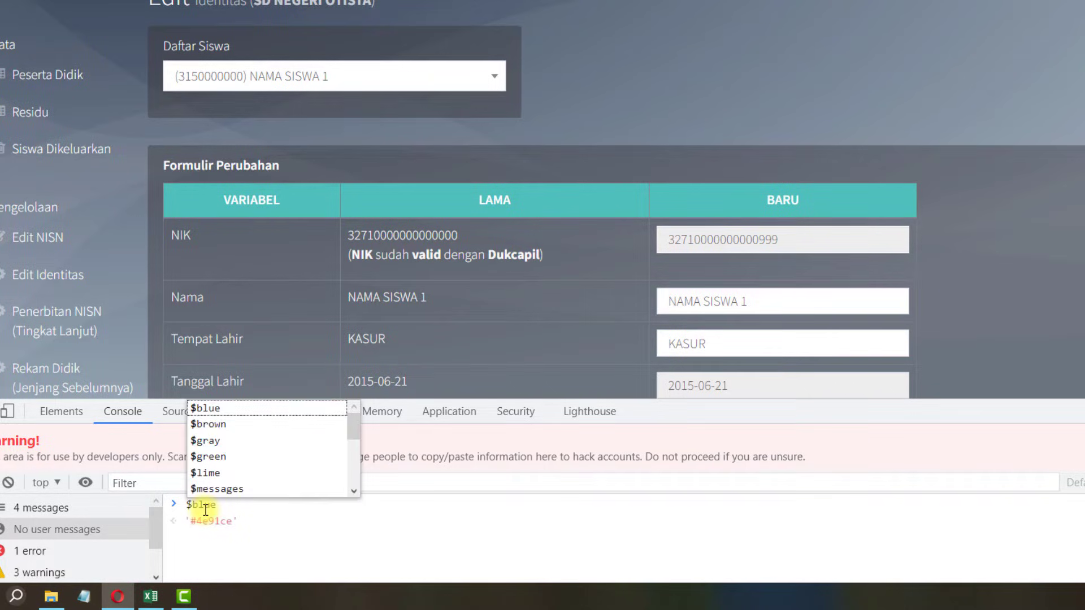
{"action": "type", "text": "("}
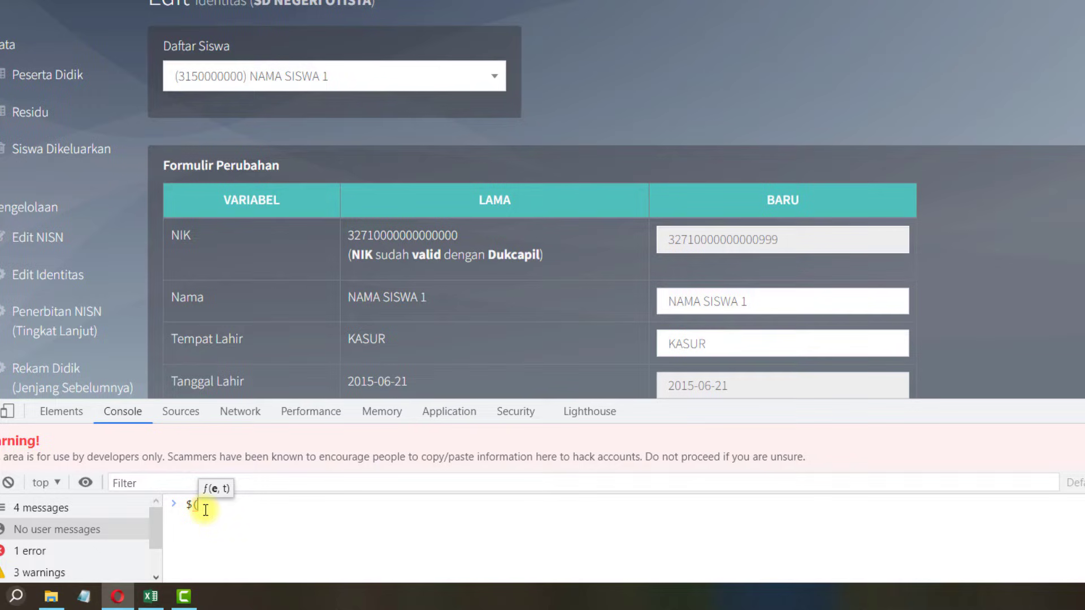
{"action": "type", "text": "'#ni"}
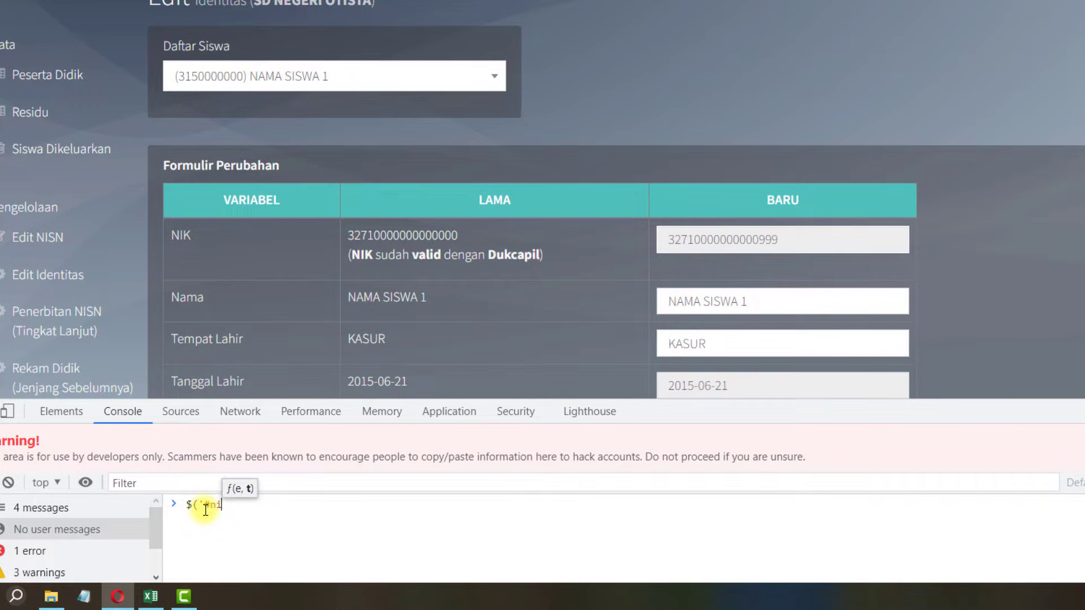
{"action": "type", "text": "k_baru"}
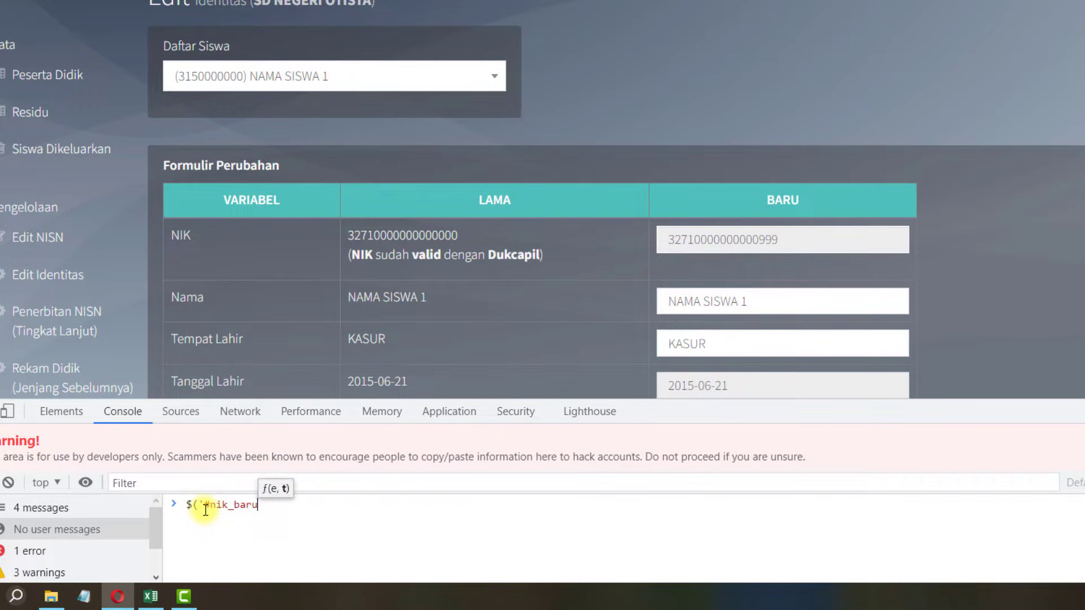
{"action": "type", "text": "')."}
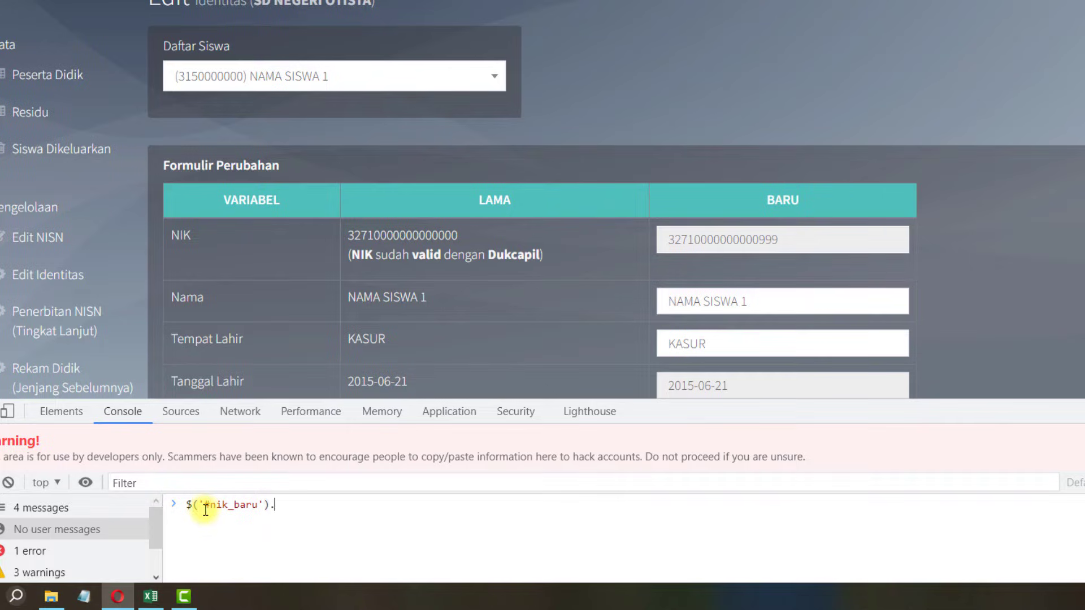
{"action": "type", "text": "removeAttr('reado"}
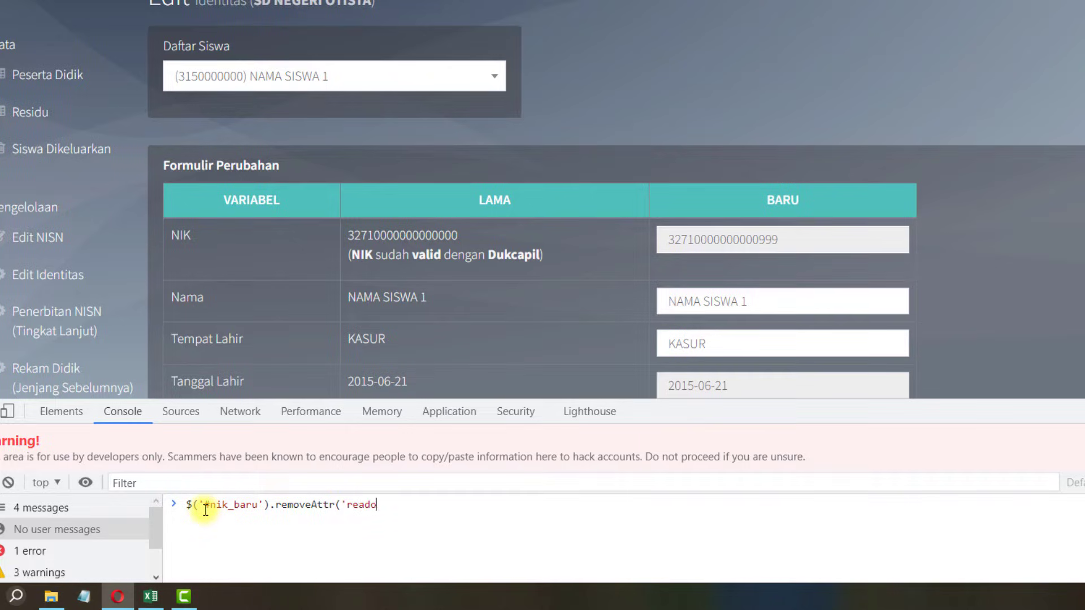
{"action": "type", "text": "nly')"}
{"action": "double_click", "coordinate": [284, 509]}
{"action": "left_click", "coordinate": [366, 506]}
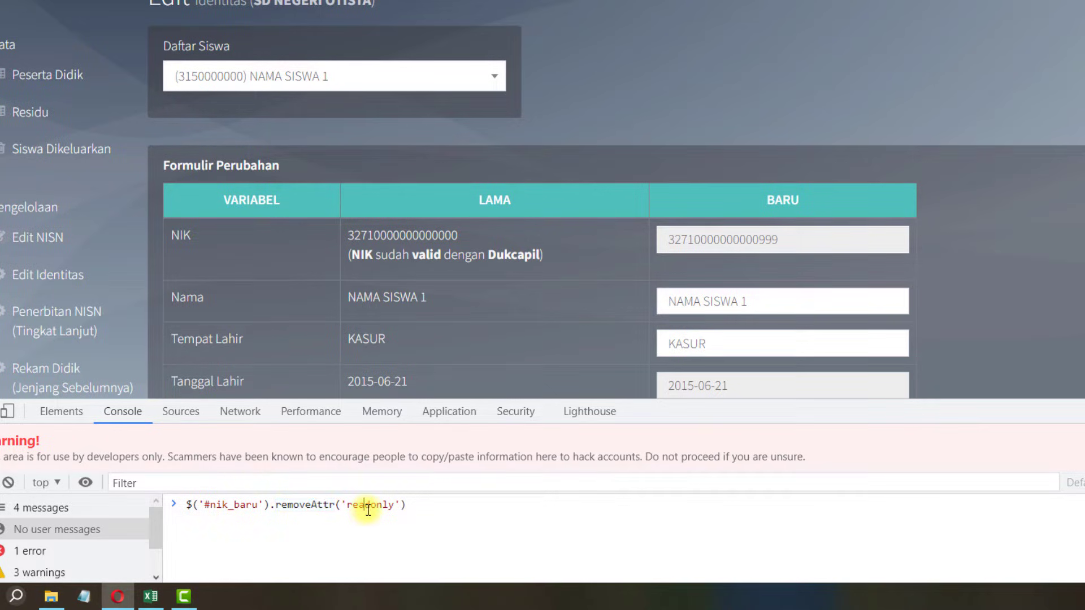
{"action": "double_click", "coordinate": [368, 510]}
{"action": "left_click", "coordinate": [429, 510]}
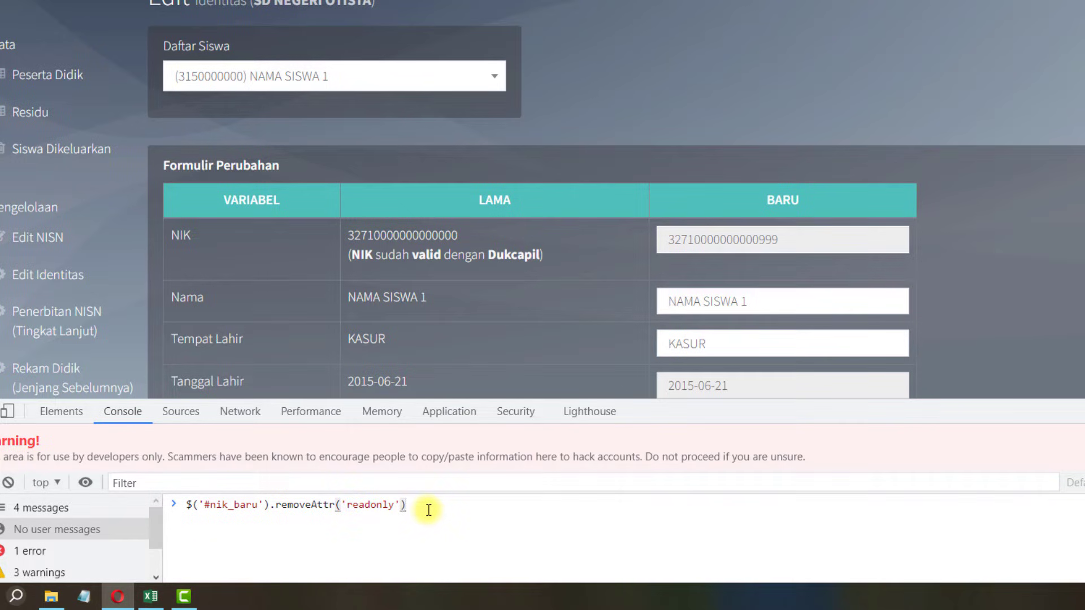
{"action": "key", "text": "Return"}
Change the last three digits of the student's new NIK back to the original ones
{"action": "left_click", "coordinate": [791, 242]}
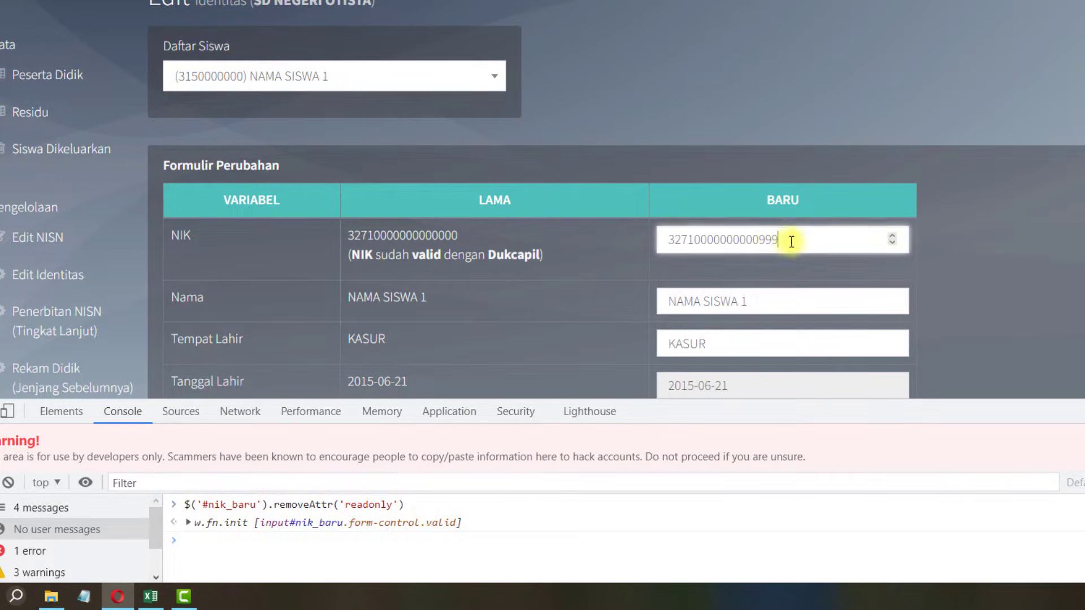
{"action": "double_click", "coordinate": [784, 238]}
{"action": "left_click", "coordinate": [786, 238]}
{"action": "key", "text": "shift+Left"}
{"action": "key", "text": "shift+Left"}
{"action": "key", "text": "shift+Left"}
{"action": "type", "text": "000"}
{"action": "left_click", "coordinate": [825, 268]}
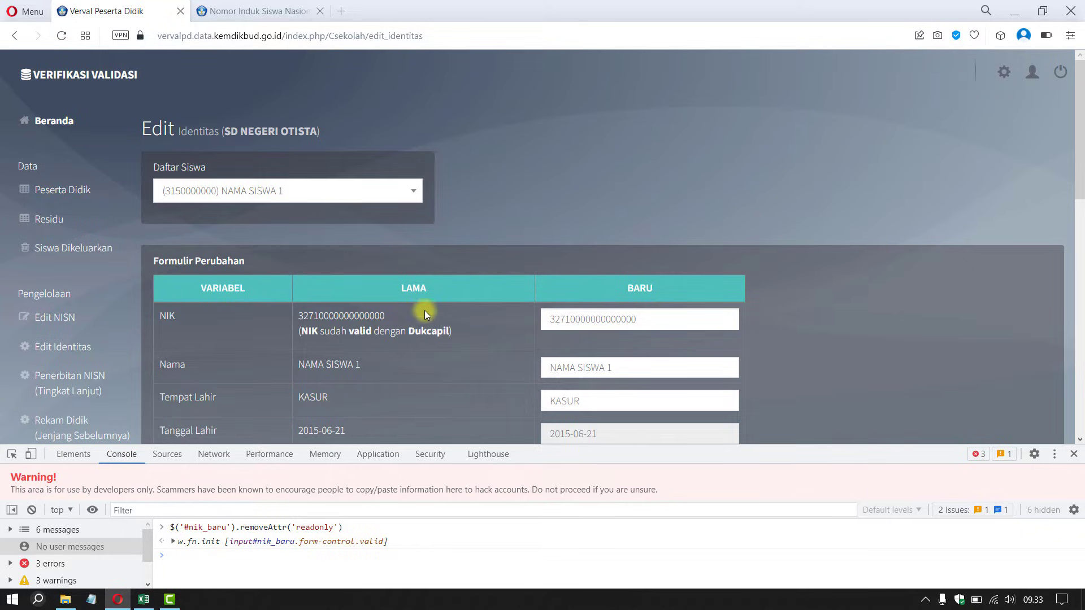
Switch to File Explorer, extract the UnlockVervalPD archive inside the DOWNLOAD folder, and select the extracted folder
{"action": "left_click", "coordinate": [65, 599]}
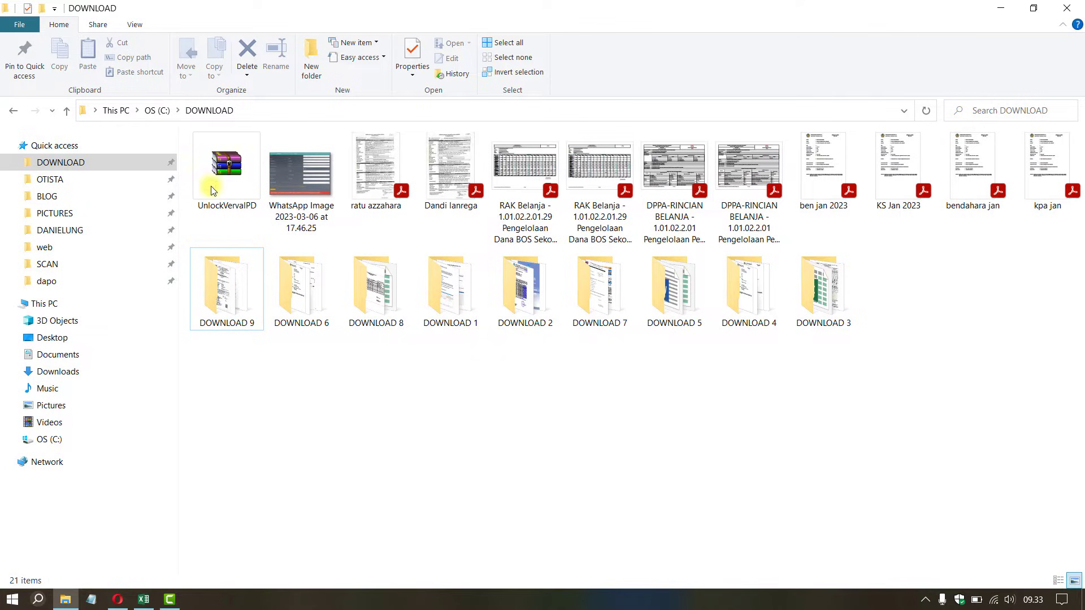
{"action": "left_click", "coordinate": [232, 172]}
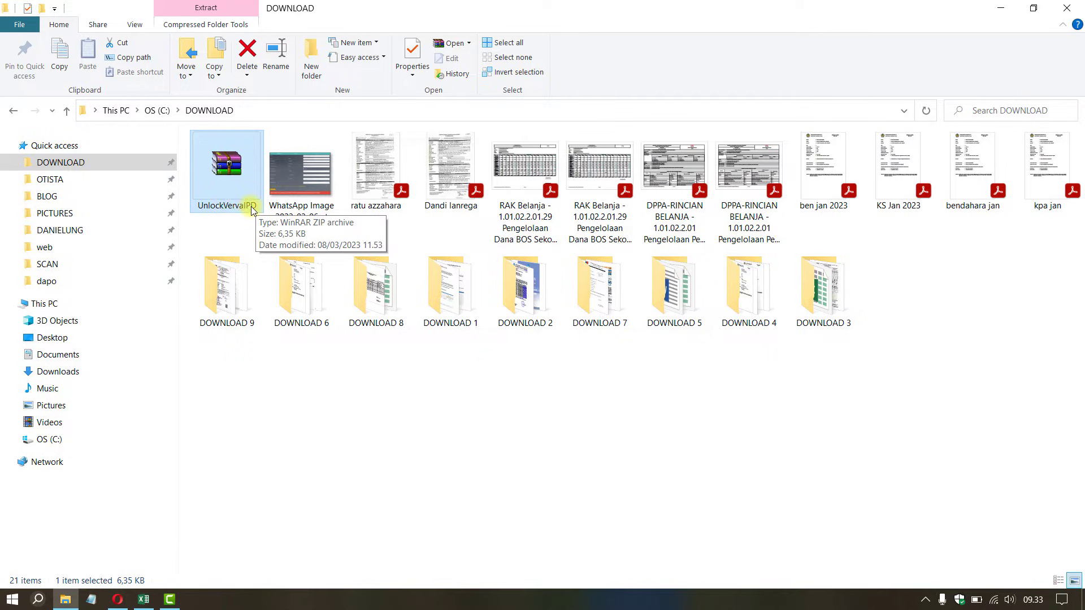
{"action": "right_click", "coordinate": [229, 177]}
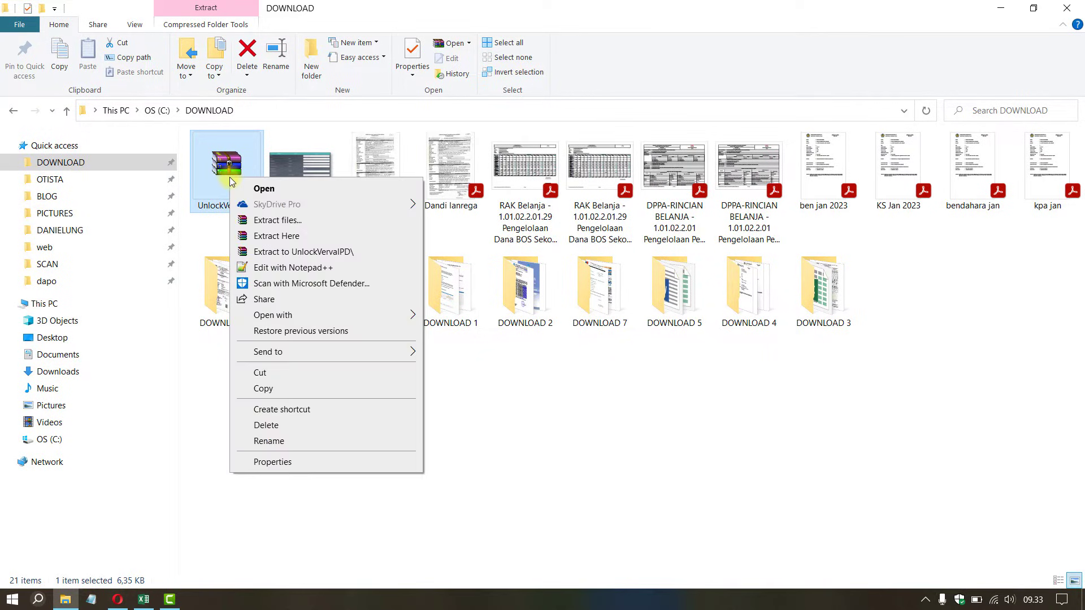
{"action": "left_click", "coordinate": [261, 237]}
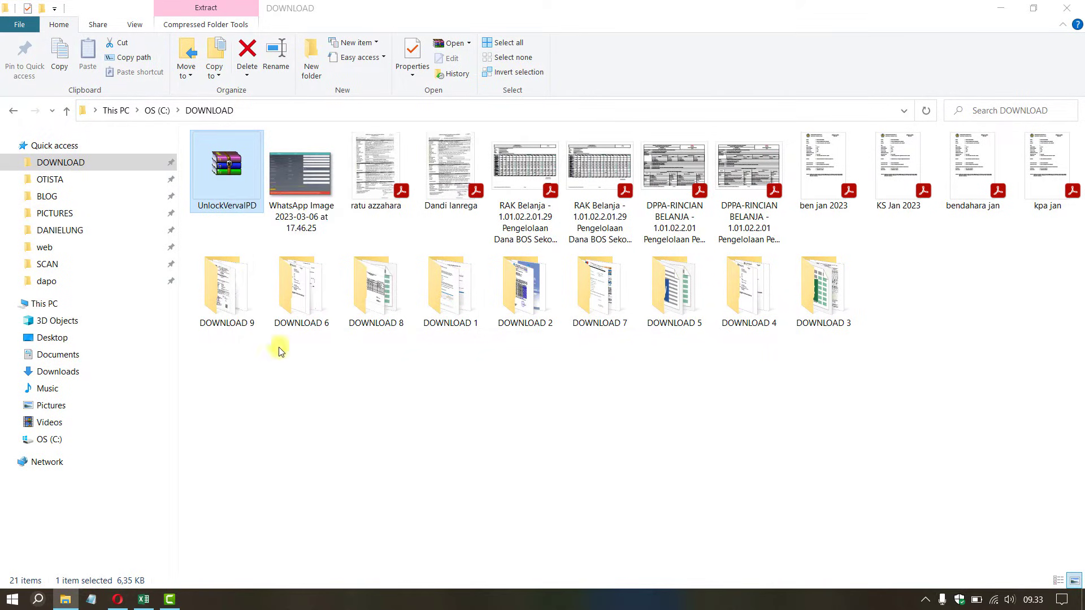
{"action": "left_click", "coordinate": [228, 306]}
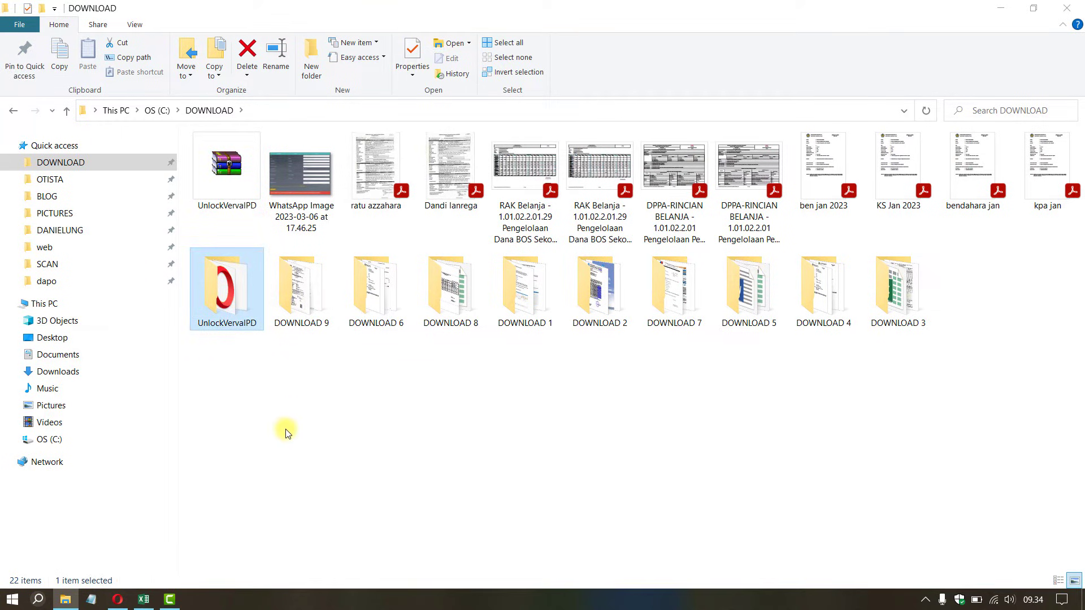
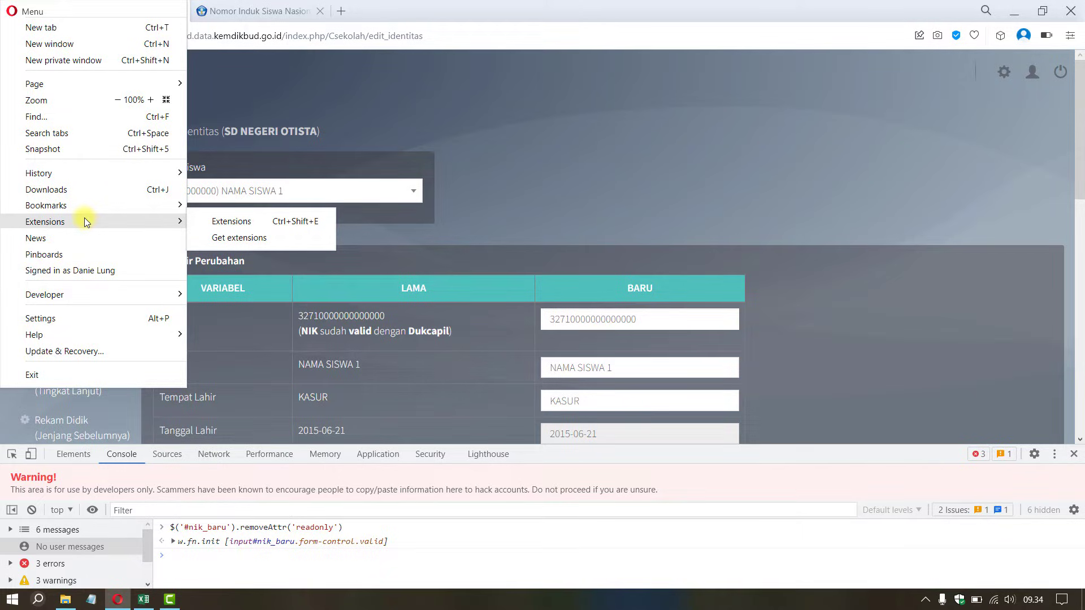
Open the browser's extensions page and turn on developer mode
{"action": "left_click", "coordinate": [227, 226]}
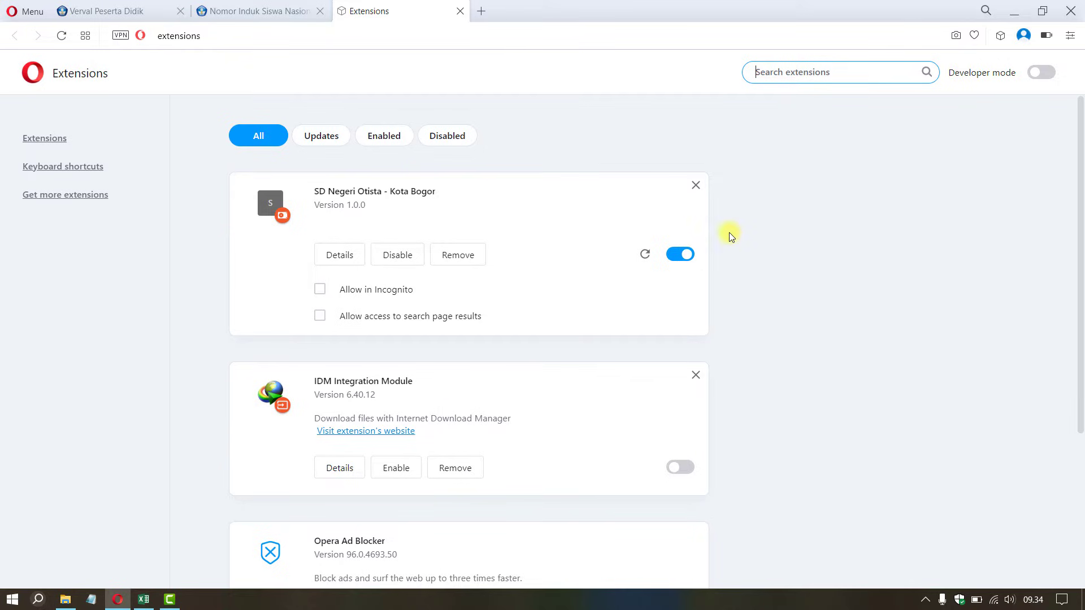
{"action": "left_click", "coordinate": [767, 258]}
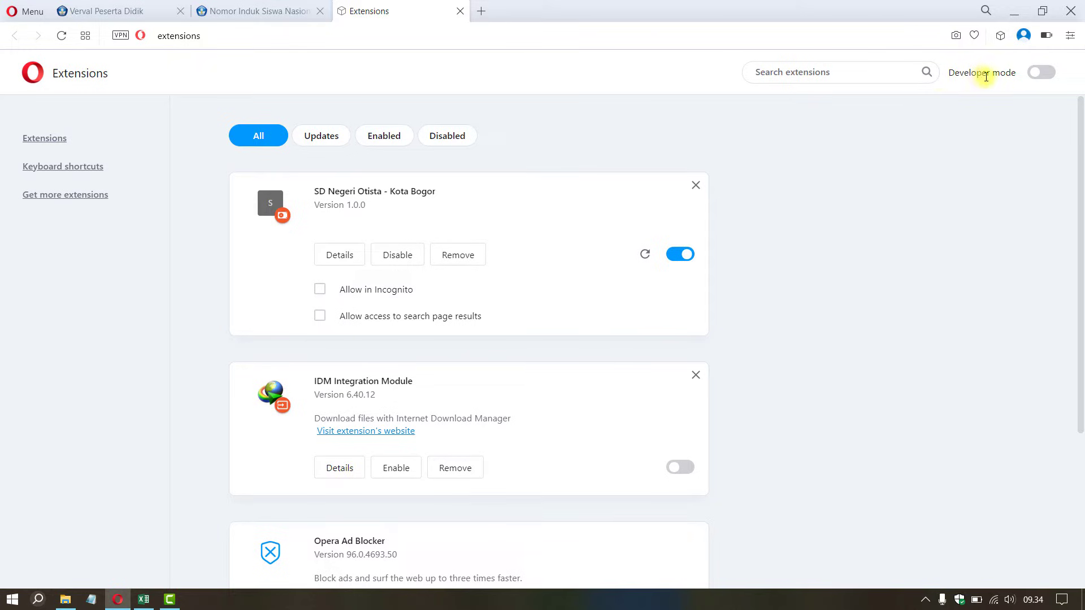
{"action": "left_click", "coordinate": [1042, 74]}
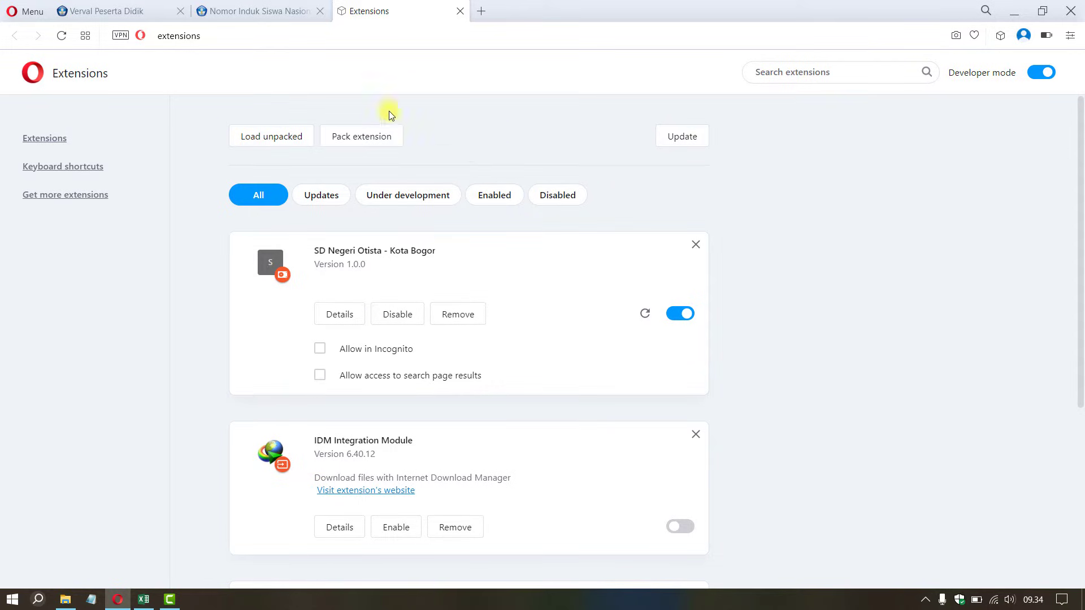
Load the unpacked UnlockVervalPD folder from the DOWNLOAD directory as a browser extension
{"action": "left_click", "coordinate": [266, 139]}
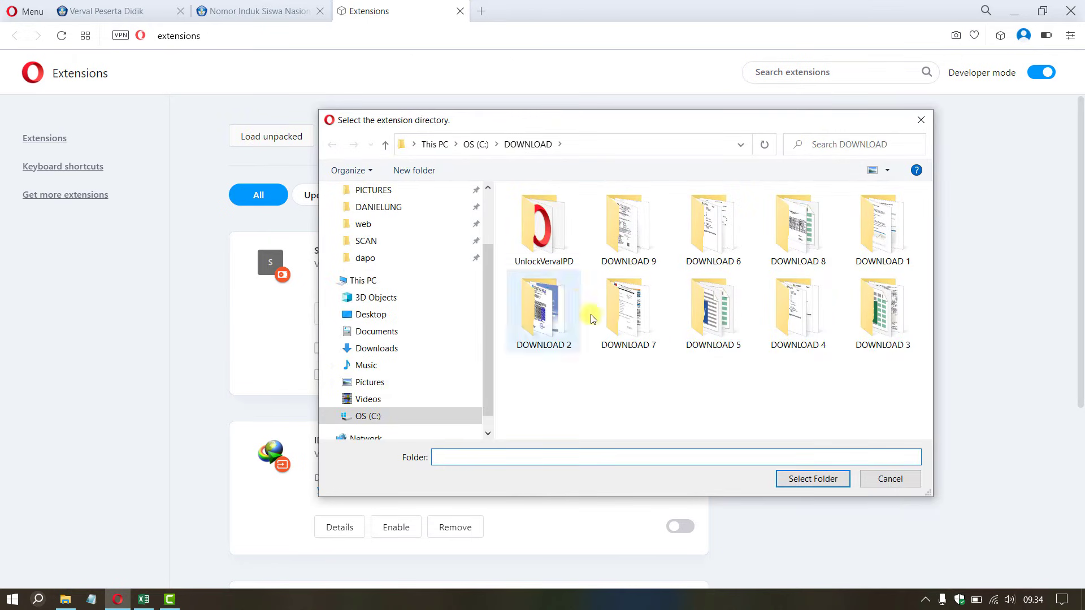
{"action": "left_click", "coordinate": [534, 242]}
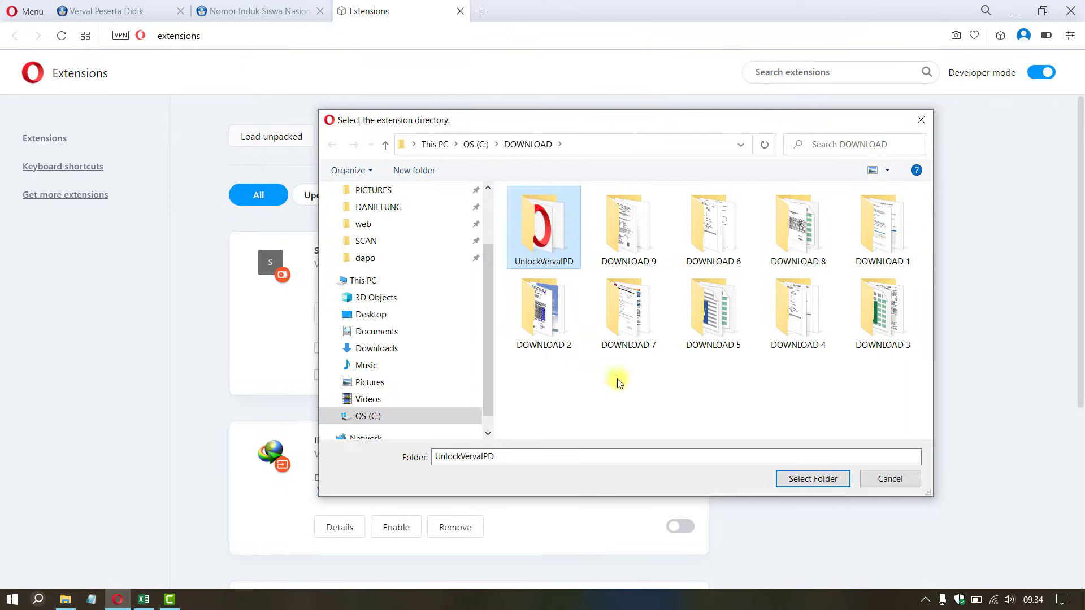
{"action": "left_click", "coordinate": [799, 479]}
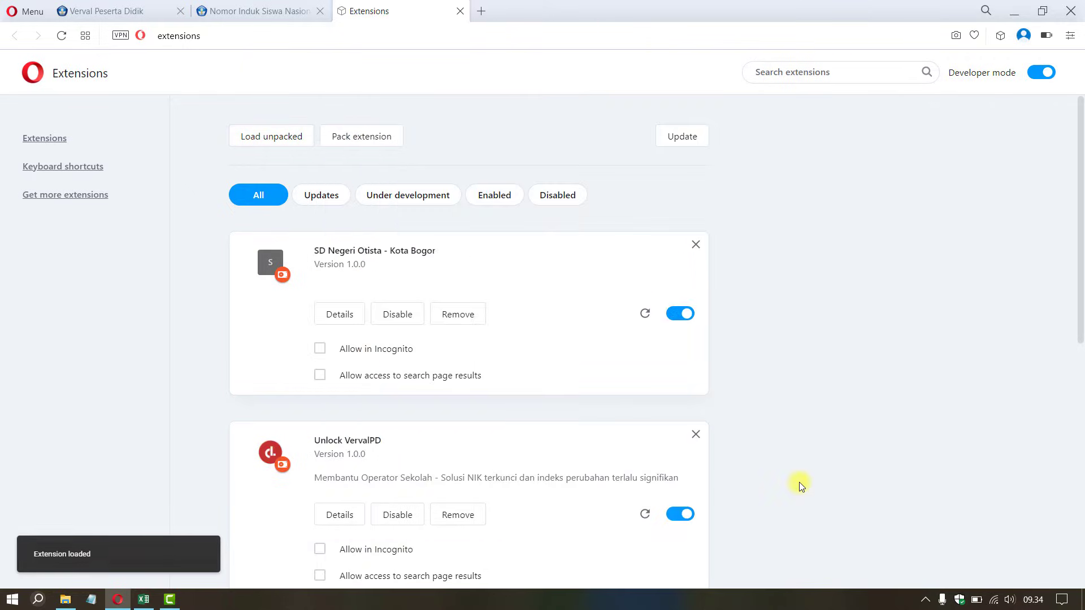
{"action": "scroll", "coordinate": [757, 369], "scroll_direction": "down", "scroll_amount": 1}
{"action": "scroll", "coordinate": [758, 370], "scroll_direction": "down", "scroll_amount": 3}
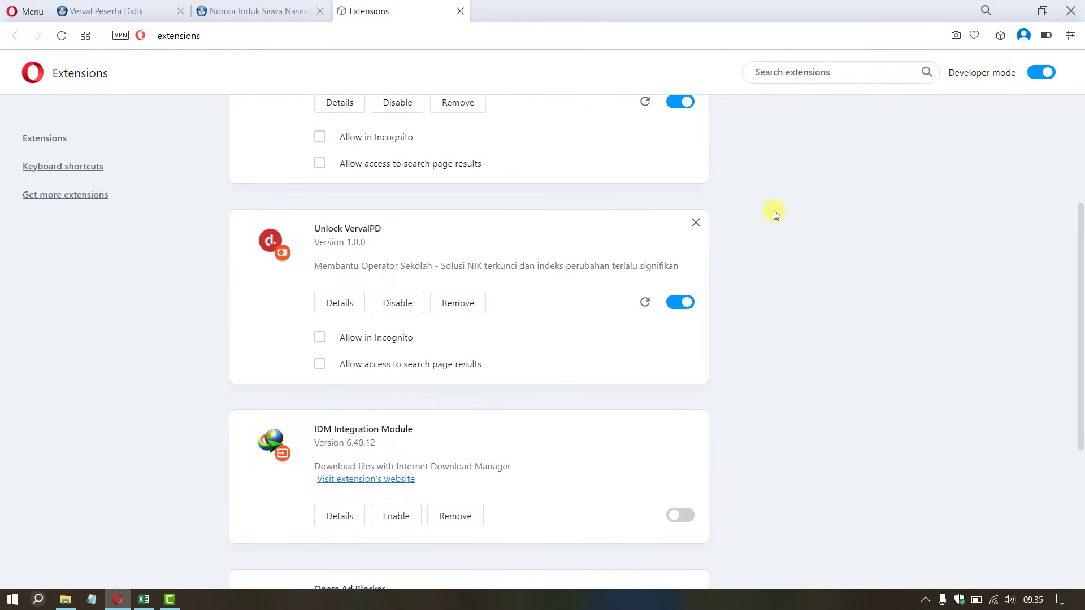
{"action": "scroll", "coordinate": [751, 211], "scroll_direction": "up", "scroll_amount": 1}
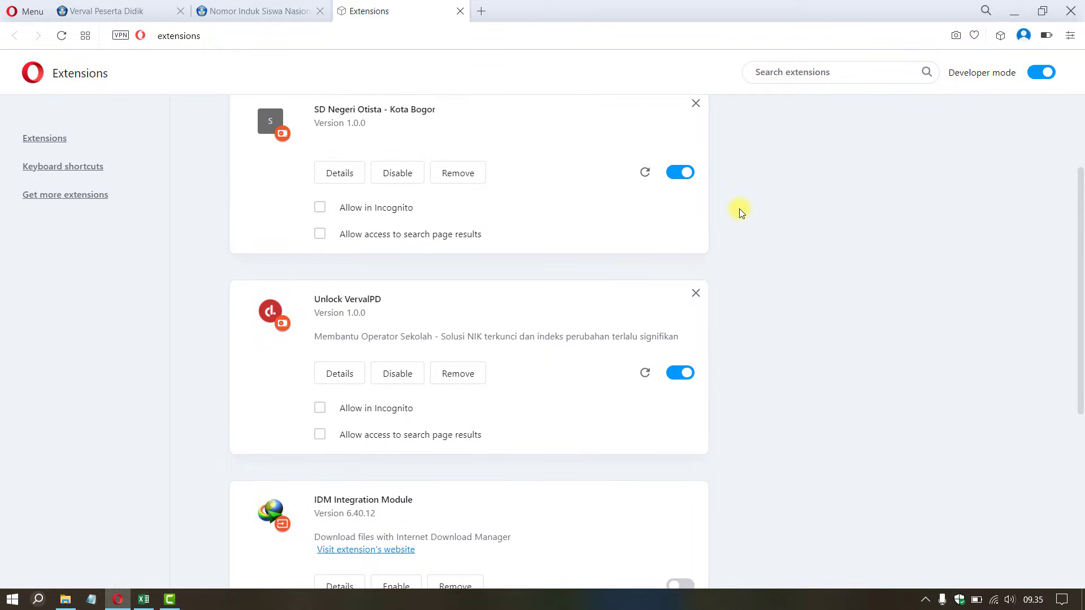
Return to the Verval Peserta Didik form and add the readonly attribute to the nik_baru input element
{"action": "left_click", "coordinate": [104, 6]}
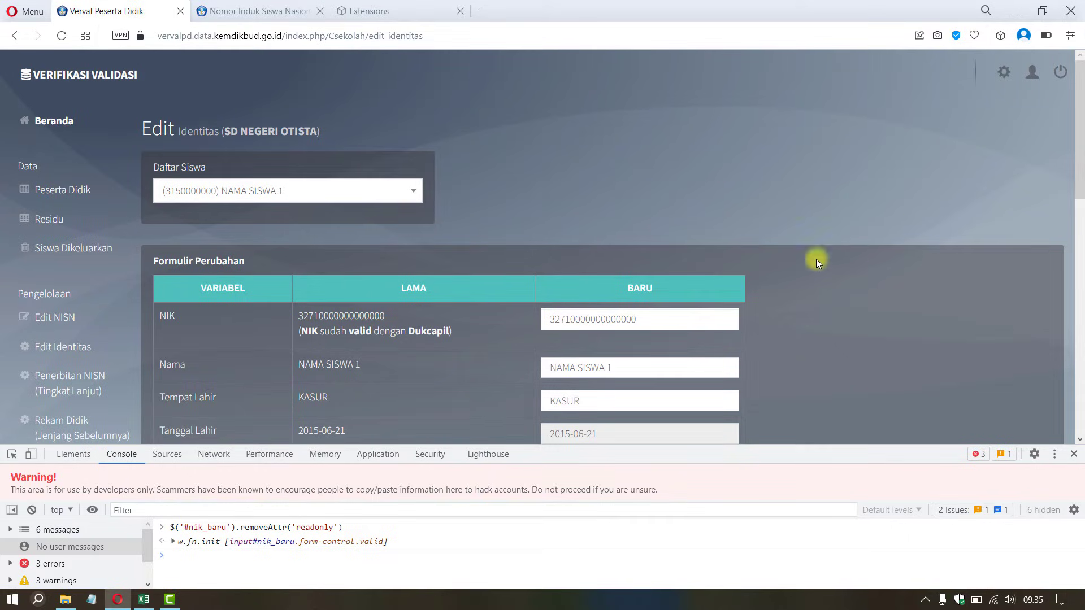
{"action": "left_click", "coordinate": [636, 320]}
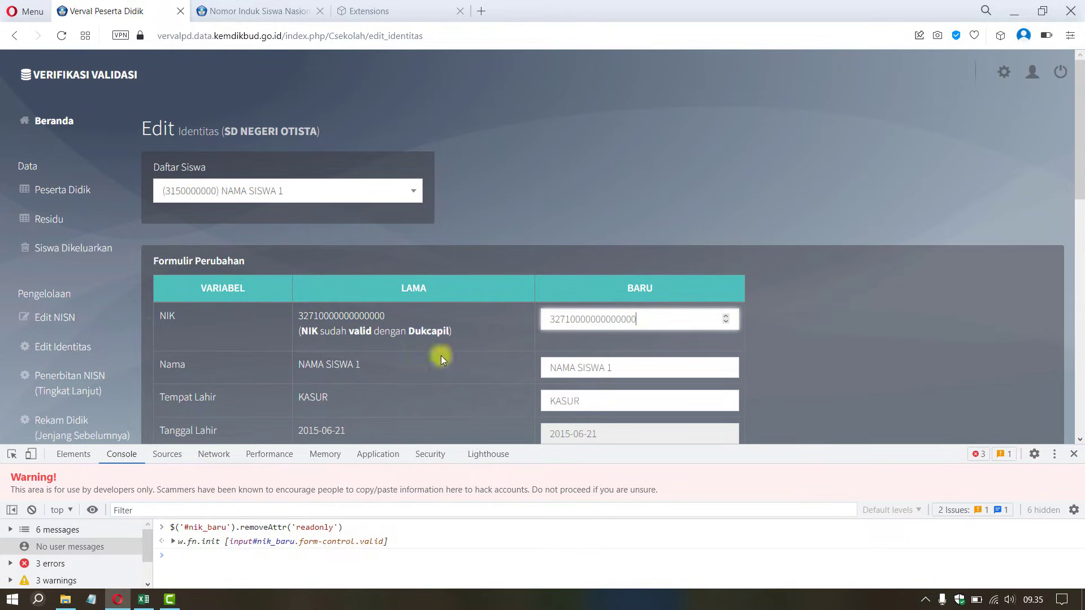
{"action": "left_click", "coordinate": [71, 455]}
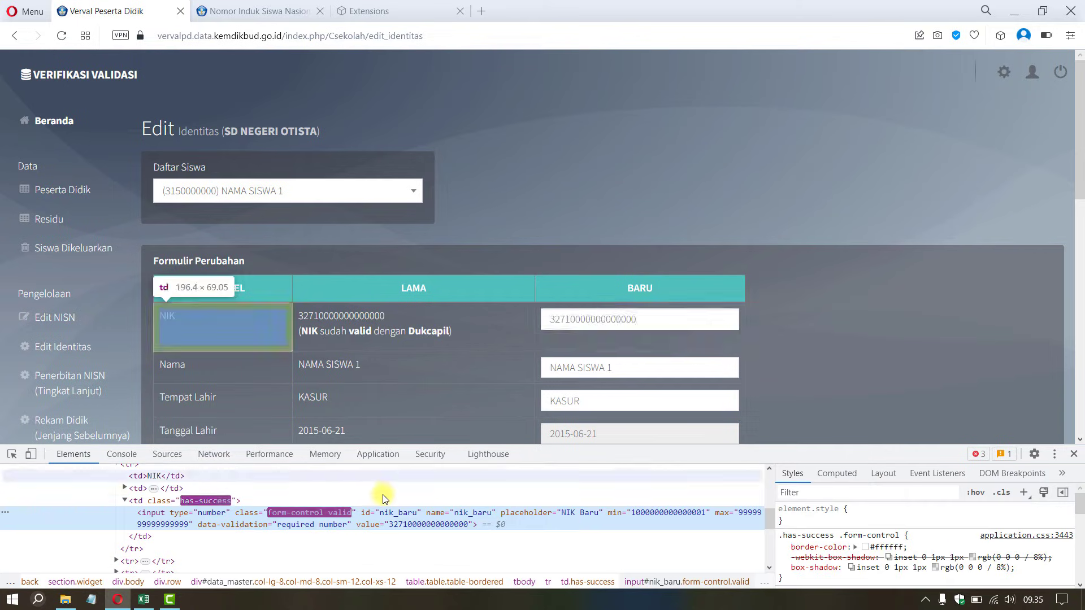
{"action": "right_click", "coordinate": [457, 525]}
{"action": "left_click", "coordinate": [498, 221]}
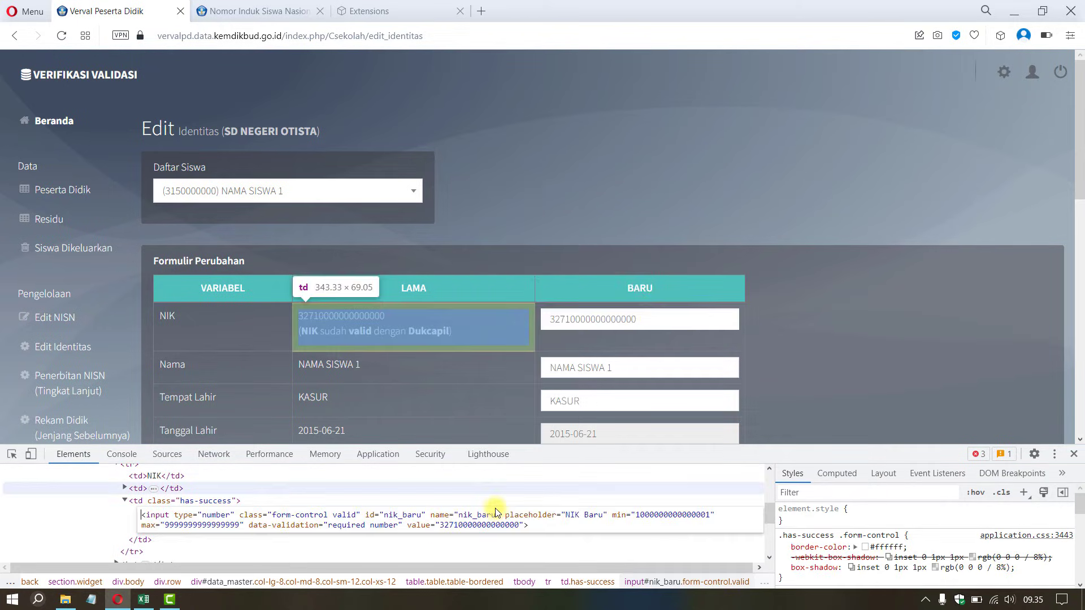
{"action": "left_click", "coordinate": [531, 526]}
{"action": "type", "text": "re"}
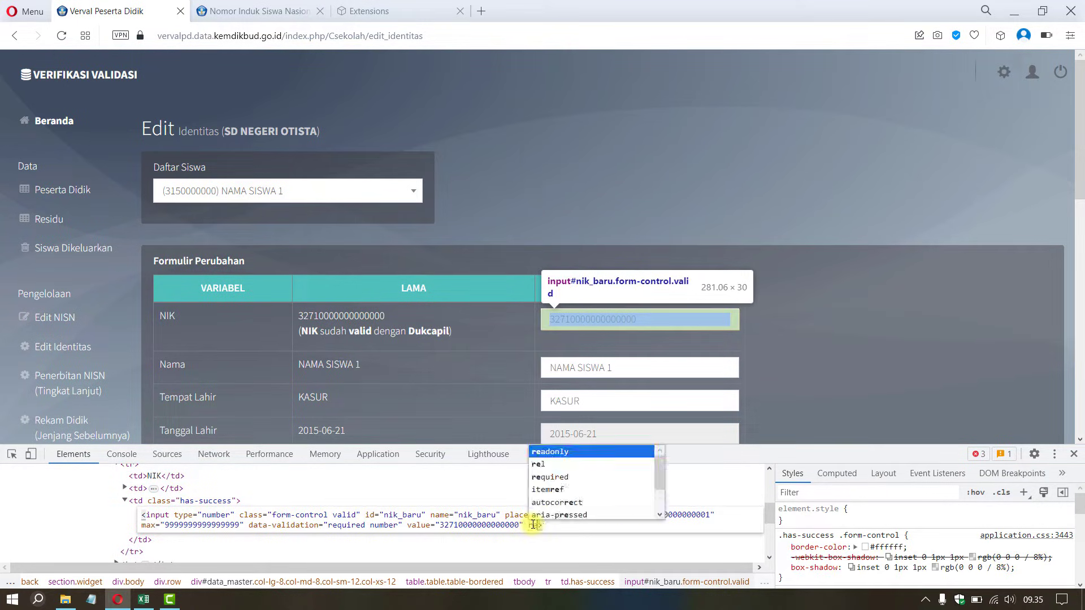
{"action": "type", "text": "adonly"}
{"action": "key", "text": "Return"}
{"action": "left_click", "coordinate": [461, 502]}
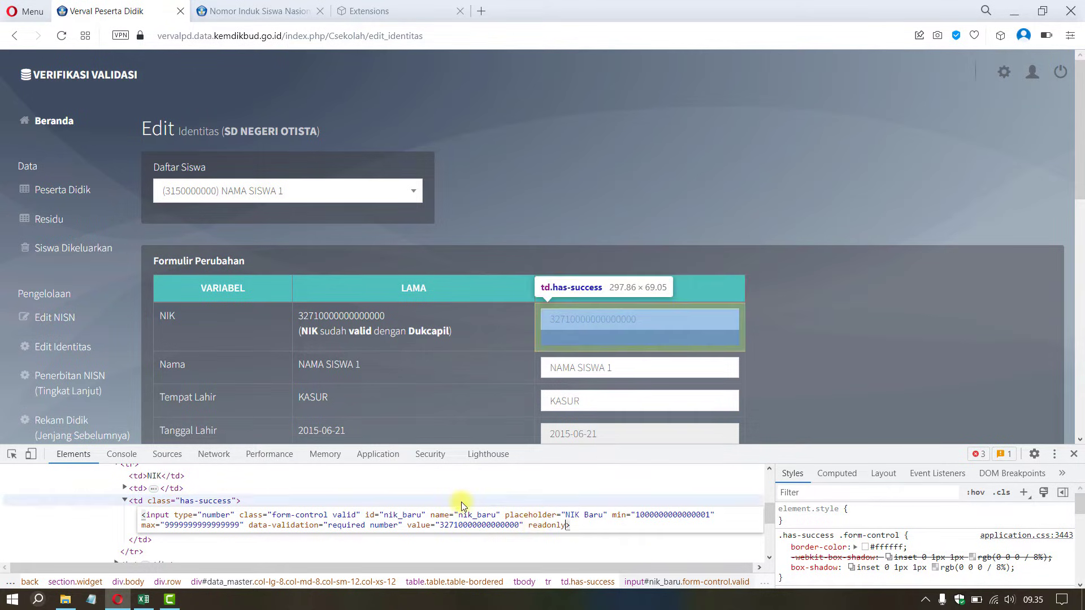
{"action": "left_click", "coordinate": [636, 321]}
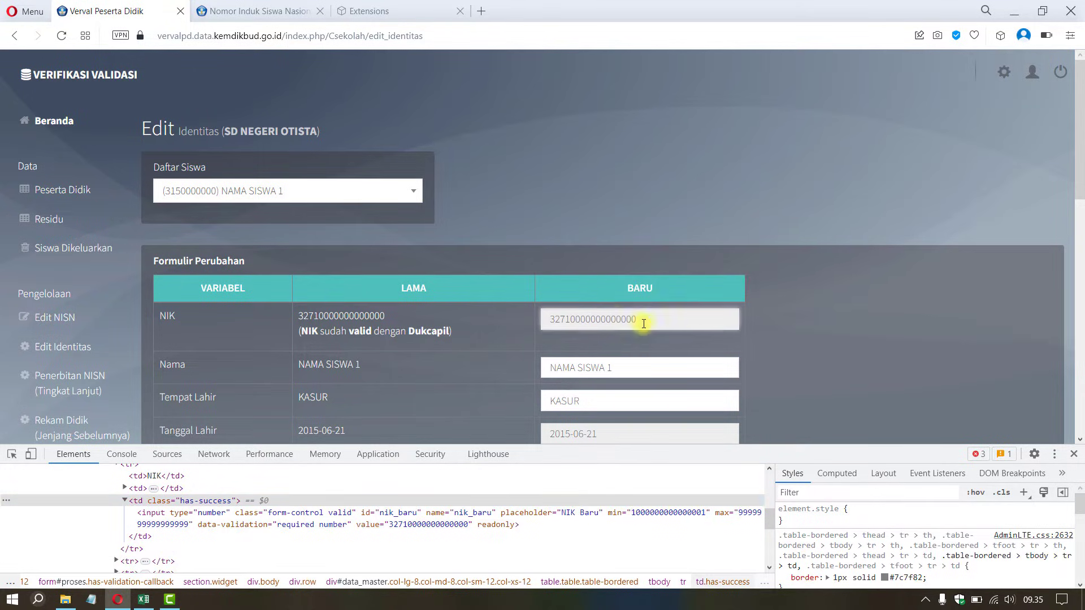
{"action": "left_click", "coordinate": [815, 327]}
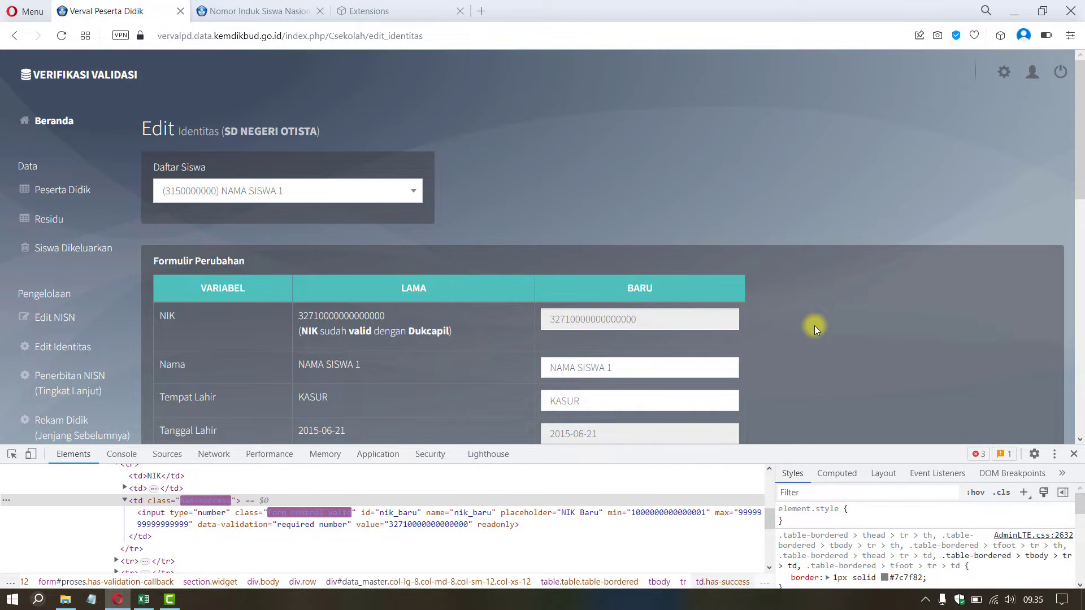
Run Unlock NIK from the Unlock VervalPD extension and acknowledge the message
{"action": "left_click", "coordinate": [998, 38]}
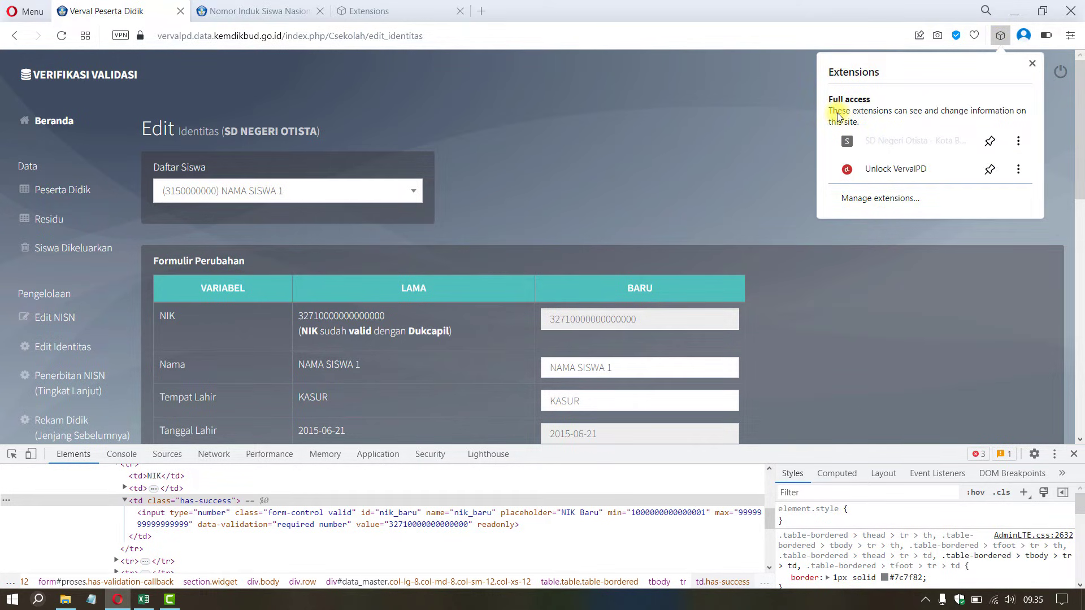
{"action": "left_click", "coordinate": [878, 172]}
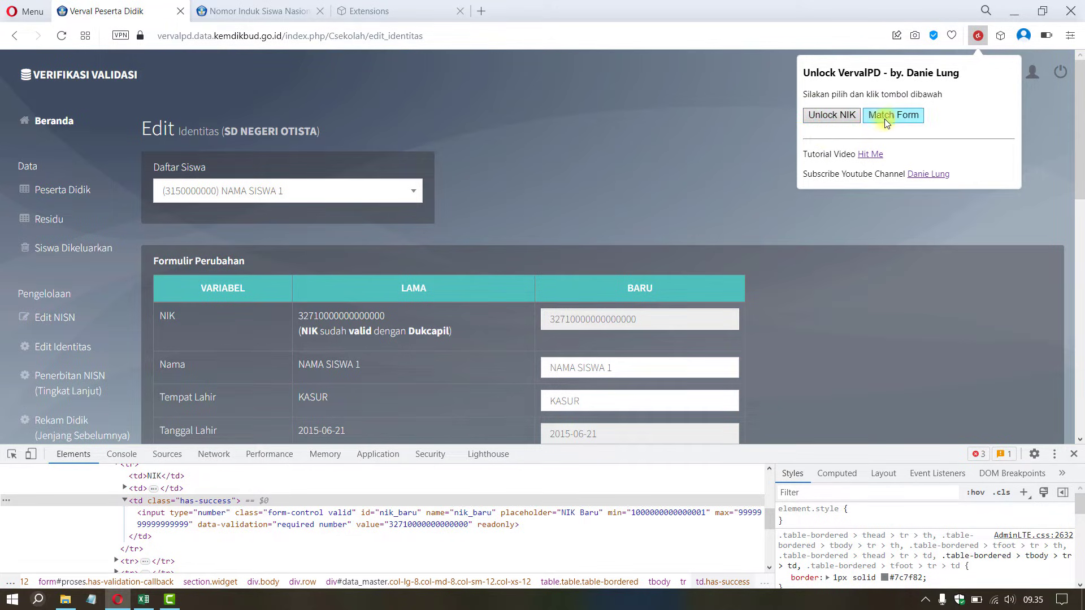
{"action": "left_click", "coordinate": [923, 122]}
{"action": "left_click", "coordinate": [835, 119]}
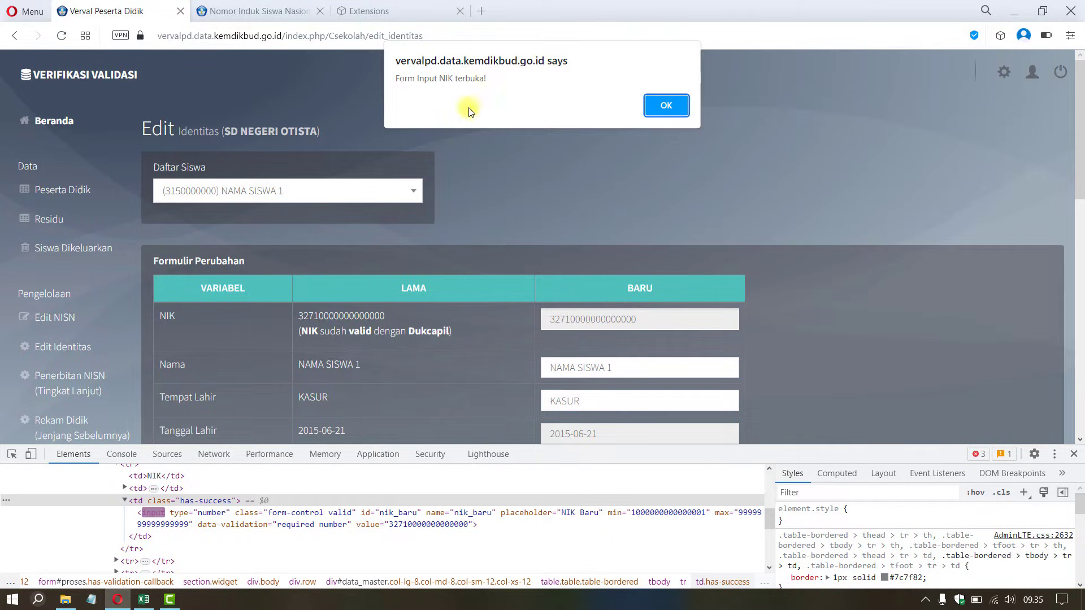
{"action": "left_click", "coordinate": [661, 105]}
Replace the last three digits of the student's new NIK
{"action": "left_click_drag", "start_coordinate": [650, 320], "coordinate": [622, 319]}
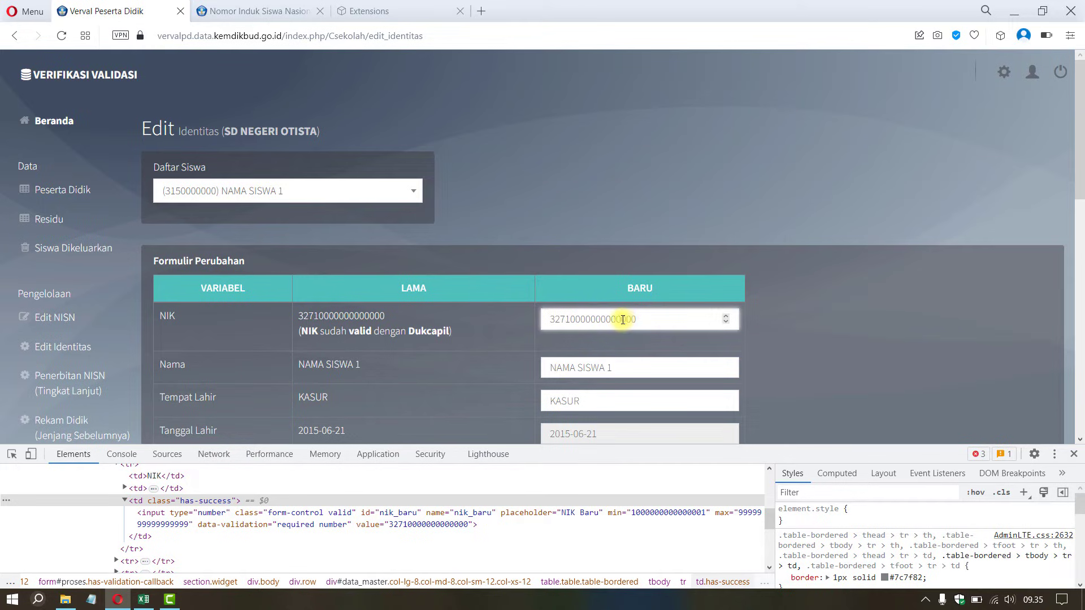
{"action": "type", "text": "999"}
{"action": "left_click", "coordinate": [778, 327]}
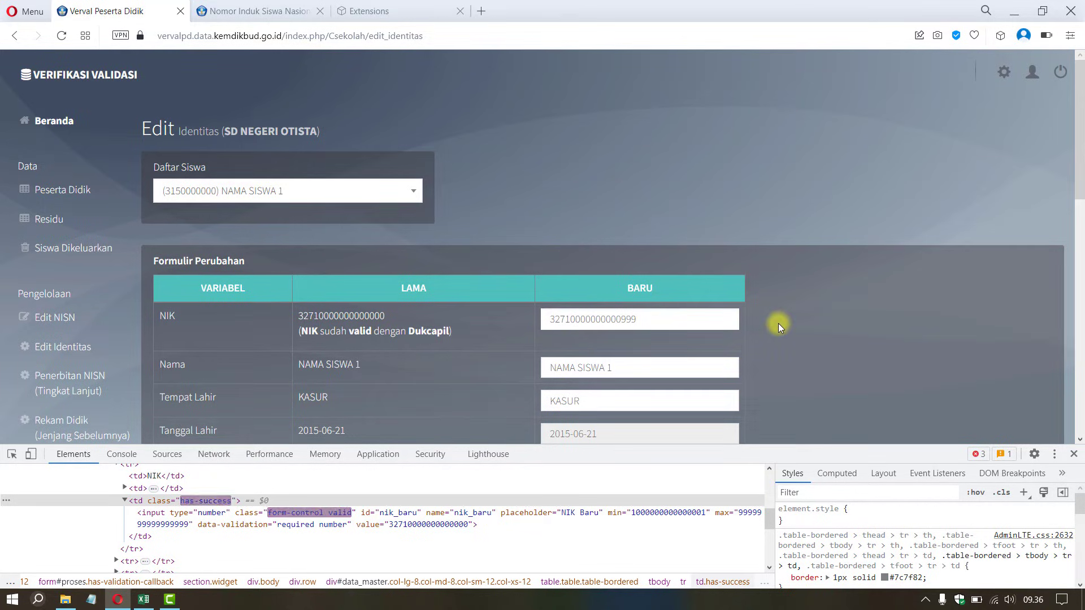
Replace the student's name in the new Nama field with a different first name
{"action": "scroll", "coordinate": [778, 327], "scroll_direction": "down", "scroll_amount": 3}
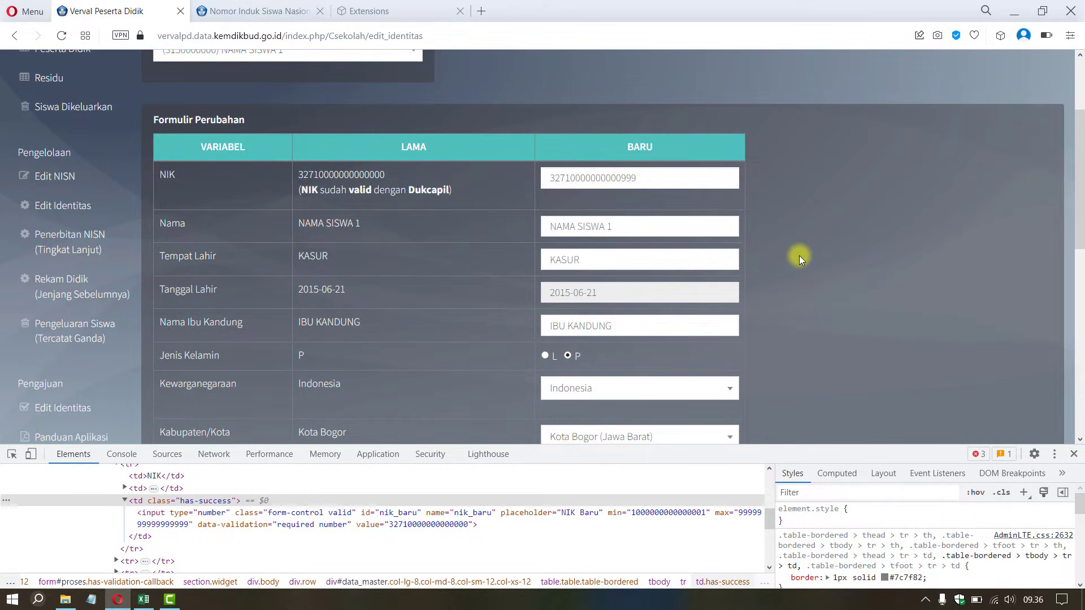
{"action": "scroll", "coordinate": [799, 255], "scroll_direction": "up", "scroll_amount": 2}
{"action": "scroll", "coordinate": [799, 257], "scroll_direction": "up", "scroll_amount": 1}
{"action": "scroll", "coordinate": [799, 257], "scroll_direction": "down", "scroll_amount": 2}
{"action": "triple_click", "coordinate": [650, 233]}
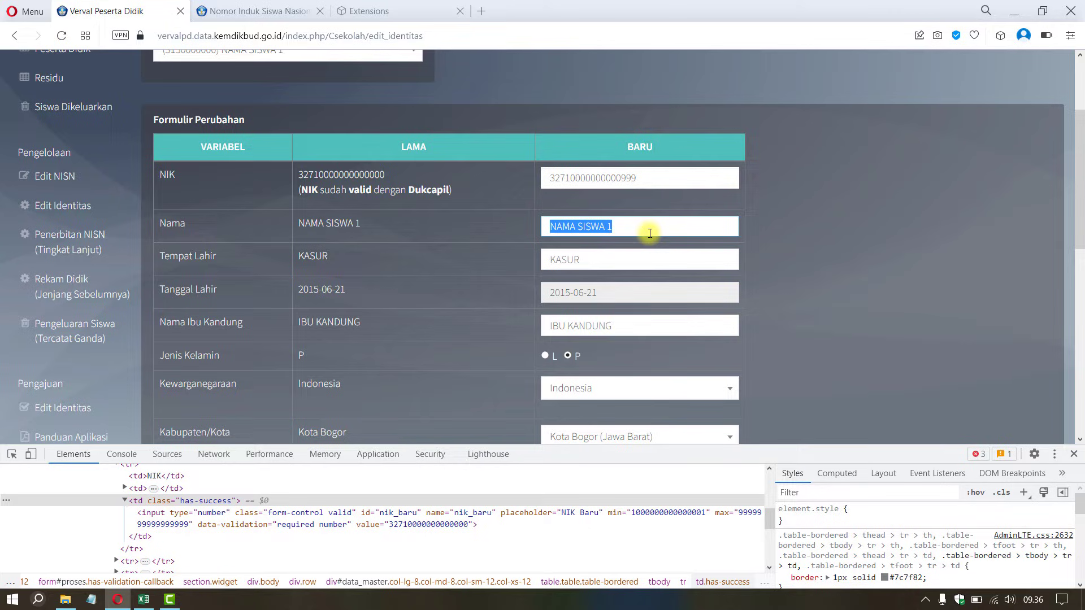
{"action": "type", "text": "Ani"}
{"action": "key", "text": "BackSpace"}
{"action": "key", "text": "BackSpace"}
{"action": "key", "text": "BackSpace"}
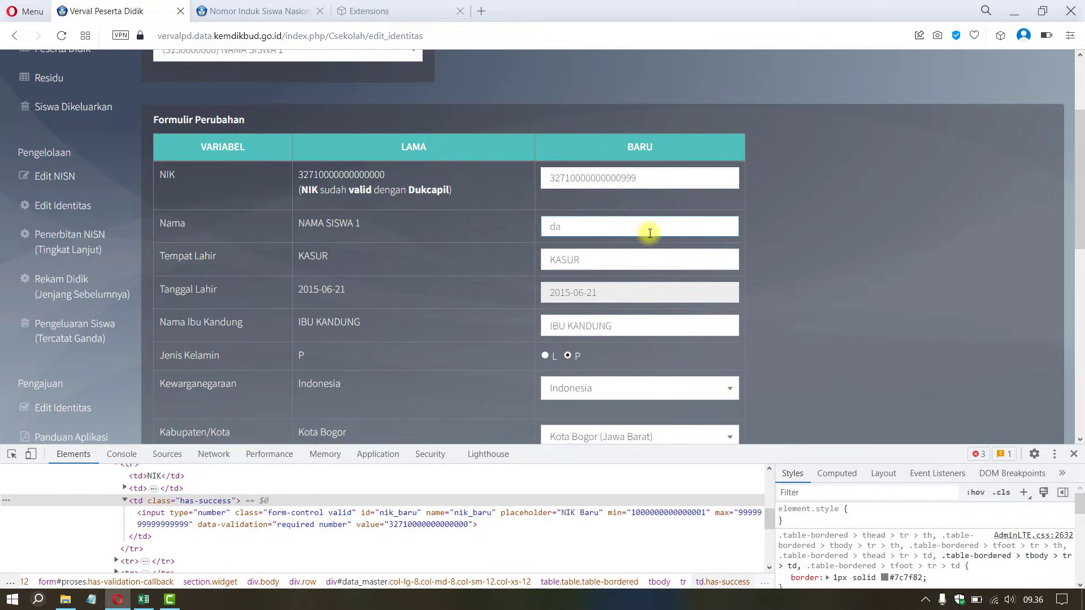
{"action": "type", "text": "DANIE"}
Replace the mother's name in the new Nama Ibu Kandung field, keeping the birthplace as it is
{"action": "key", "text": "Tab"}
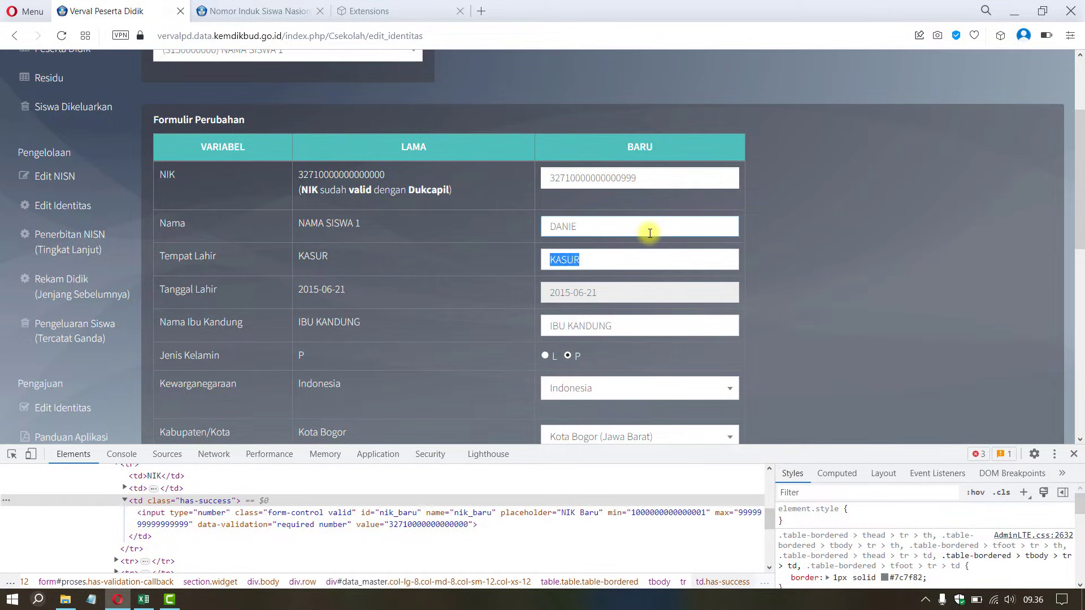
{"action": "key", "text": "Tab"}
{"action": "type", "text": "MASIH "}
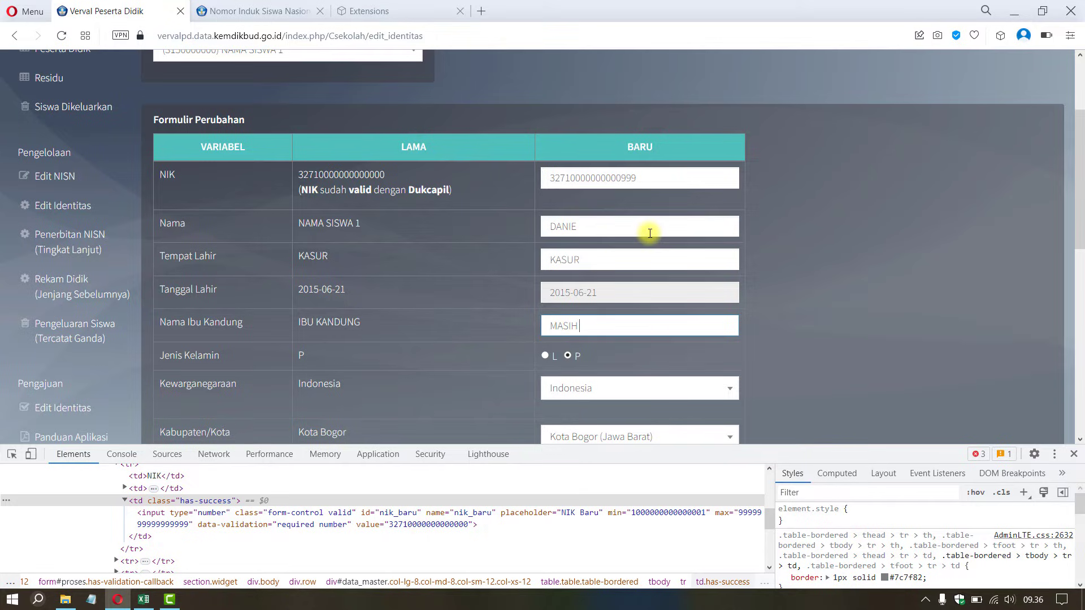
{"action": "type", "text": "MUDA"}
Validate the changed student data with Validasi Data and return to the changed fields
{"action": "scroll", "coordinate": [749, 293], "scroll_direction": "down", "scroll_amount": 5}
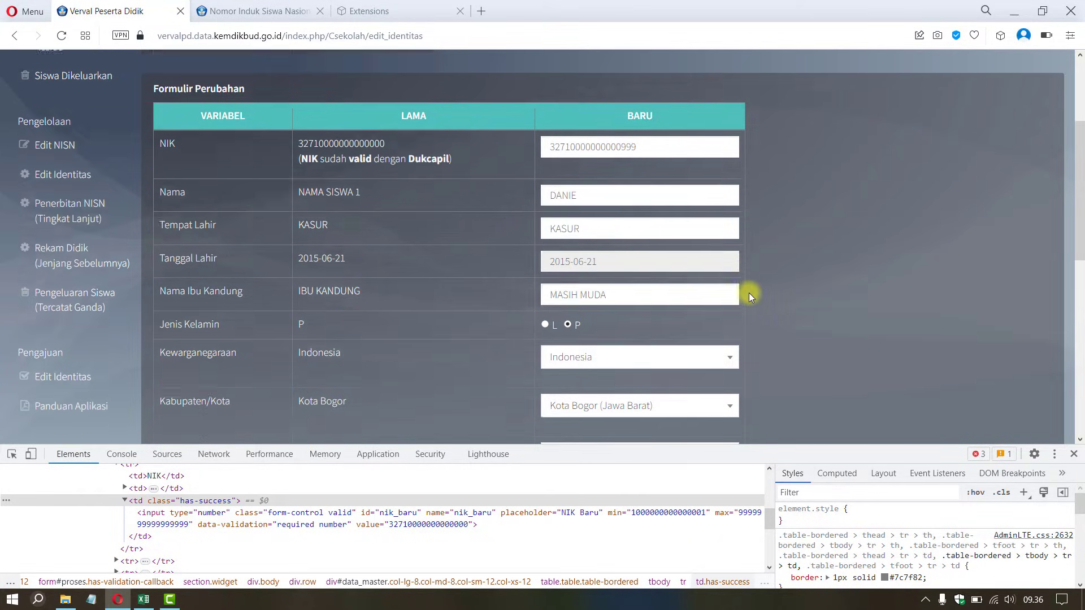
{"action": "left_click", "coordinate": [191, 335]}
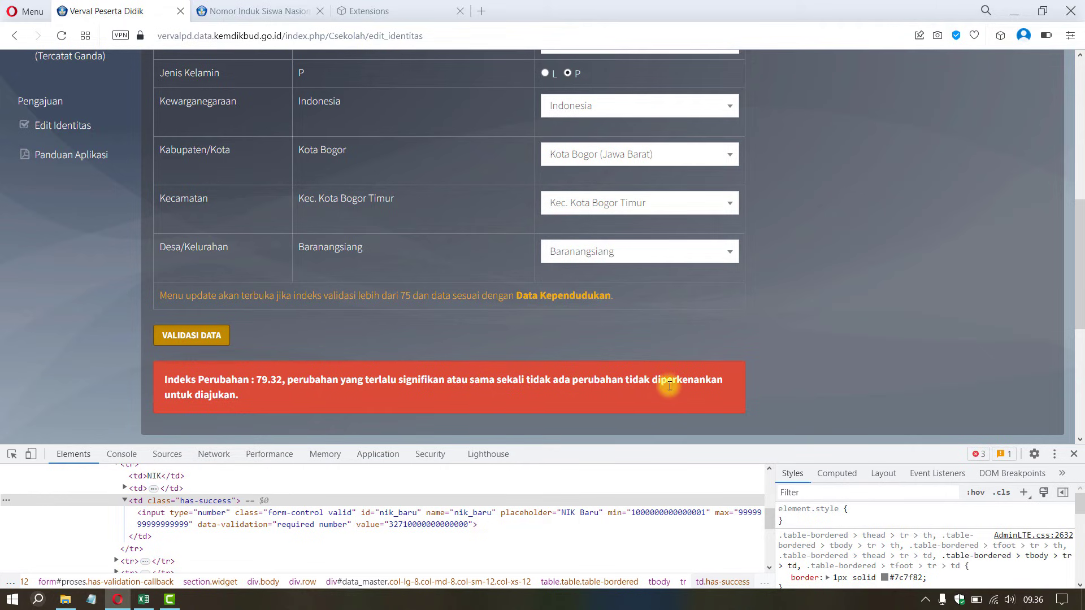
{"action": "scroll", "coordinate": [775, 332], "scroll_direction": "up", "scroll_amount": 5}
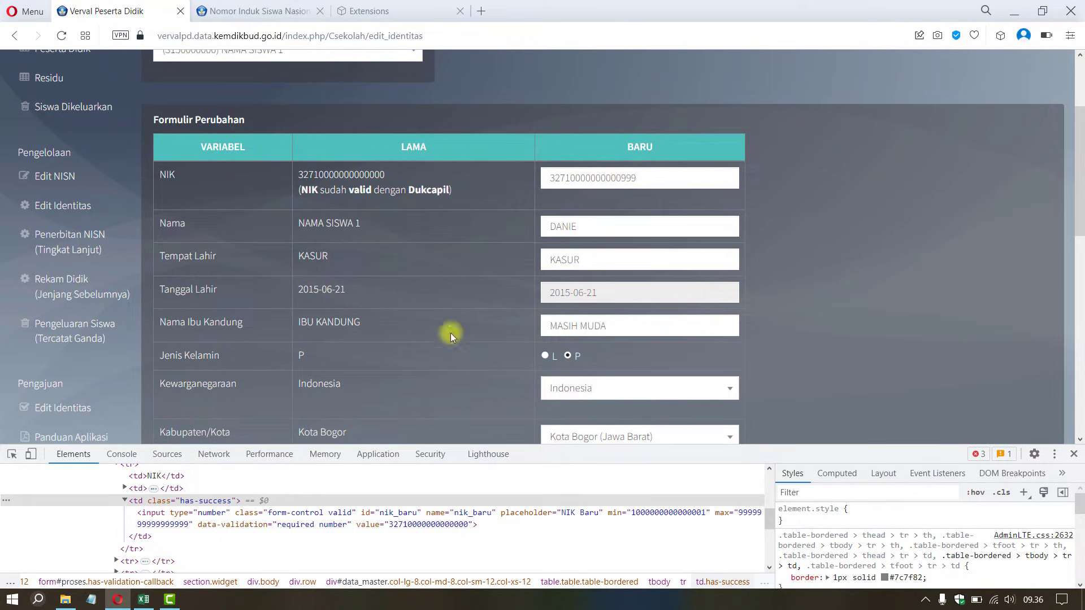
{"action": "left_click", "coordinate": [619, 327]}
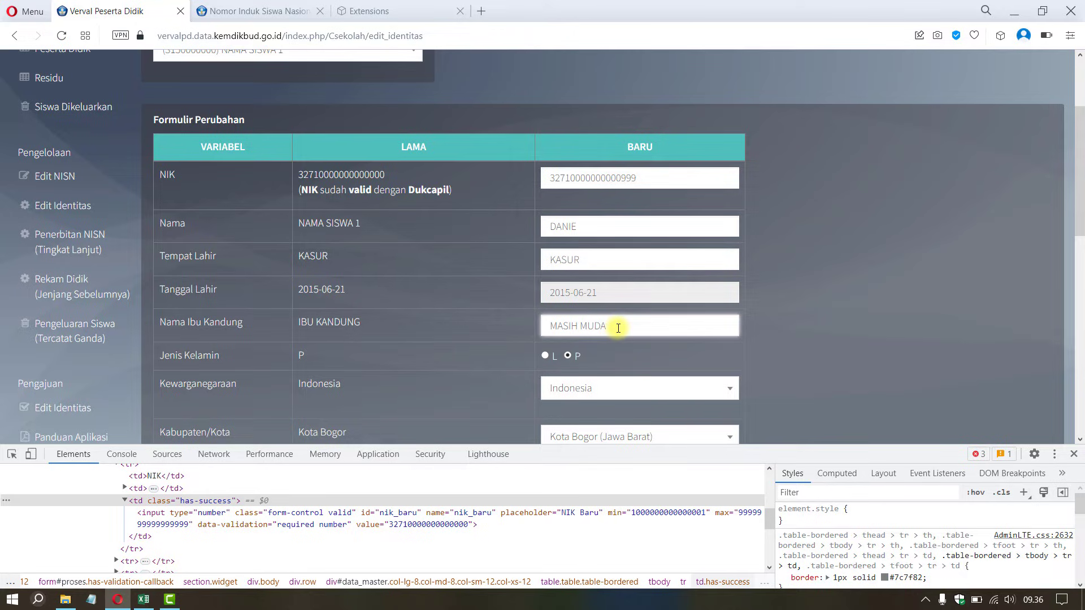
{"action": "left_click", "coordinate": [796, 309]}
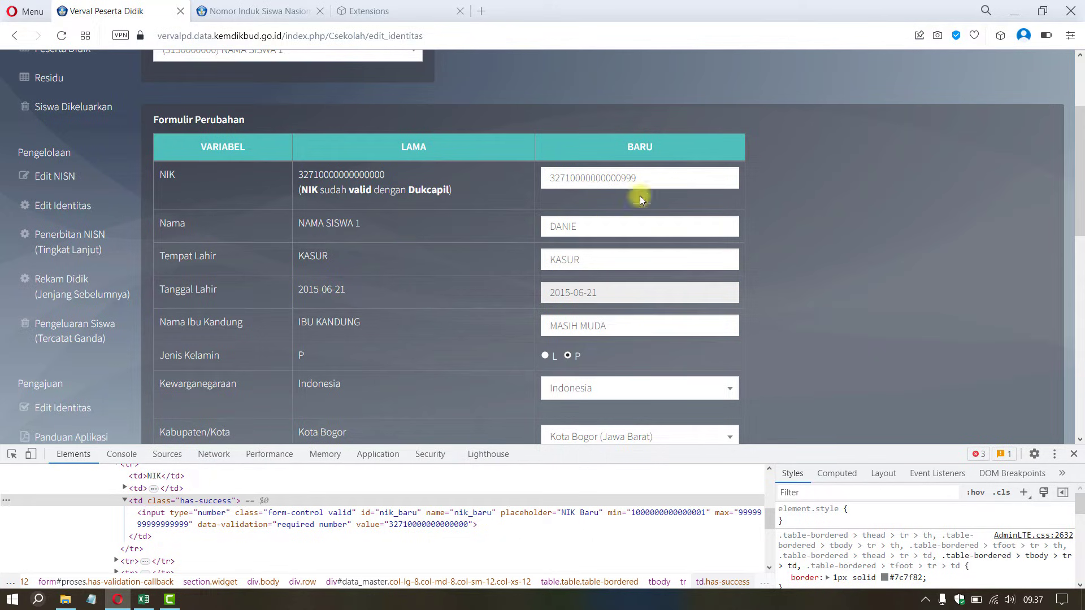
{"action": "double_click", "coordinate": [560, 234]}
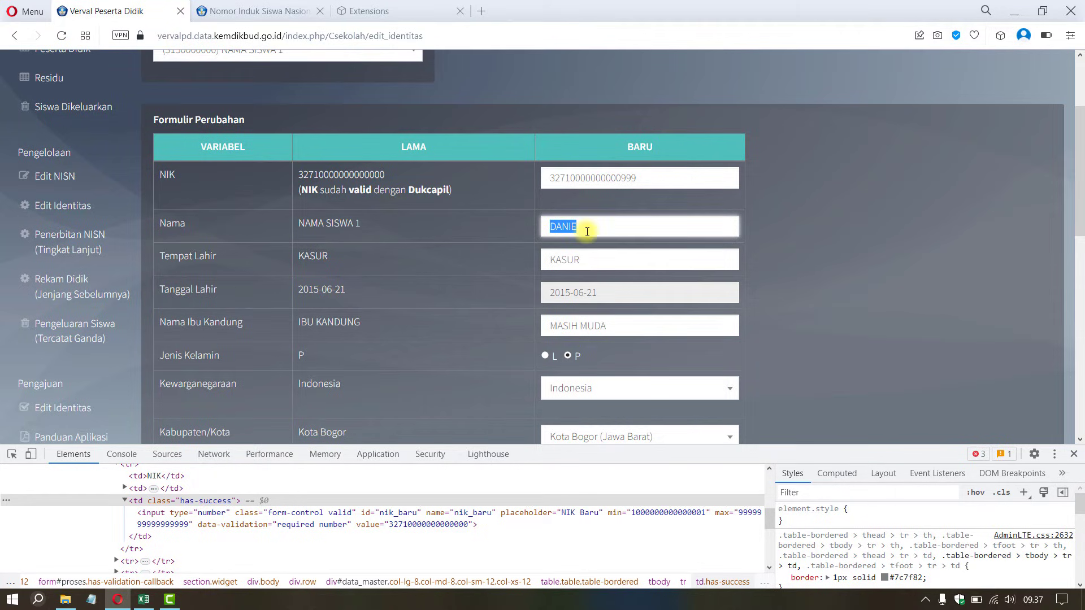
{"action": "left_click", "coordinate": [612, 324]}
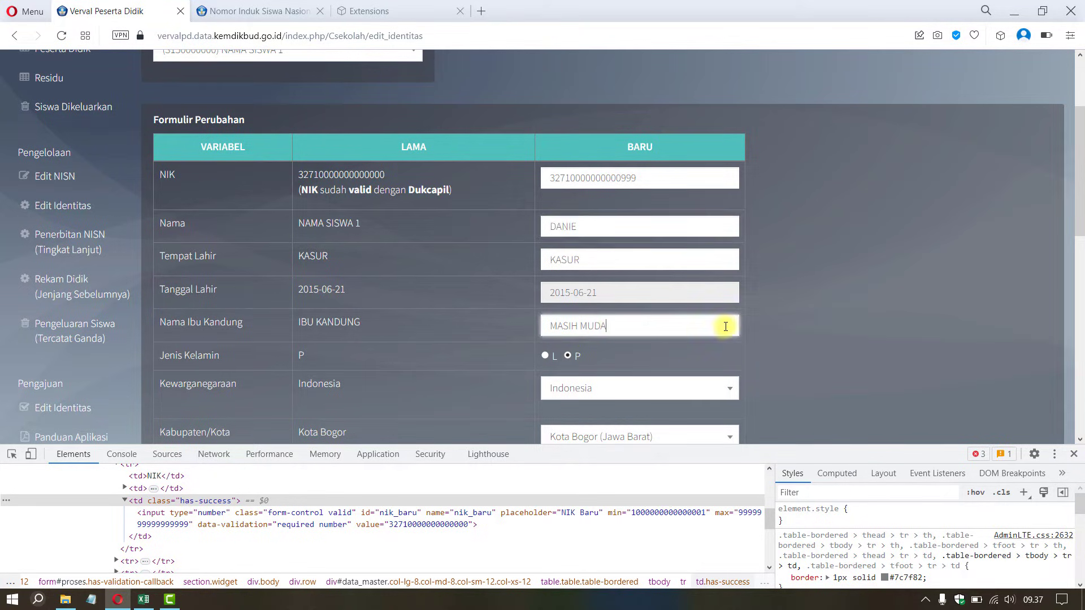
{"action": "left_click", "coordinate": [761, 331]}
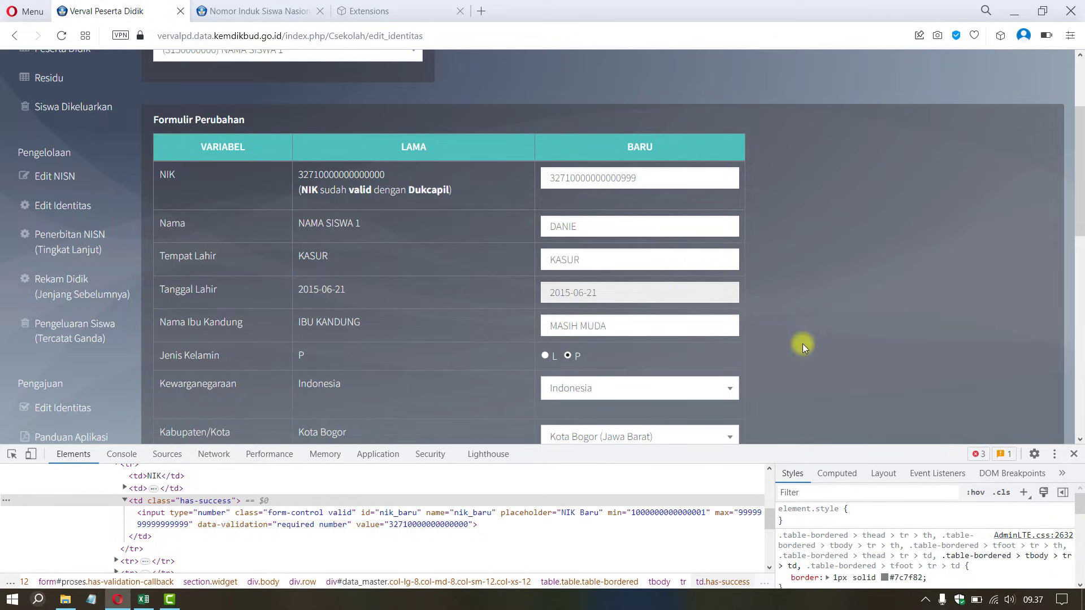
Change the value of the hidden nama_ibu_kandung_lama input in the page code to match the name in the new Nama Ibu Kandung field
{"action": "left_click", "coordinate": [484, 525]}
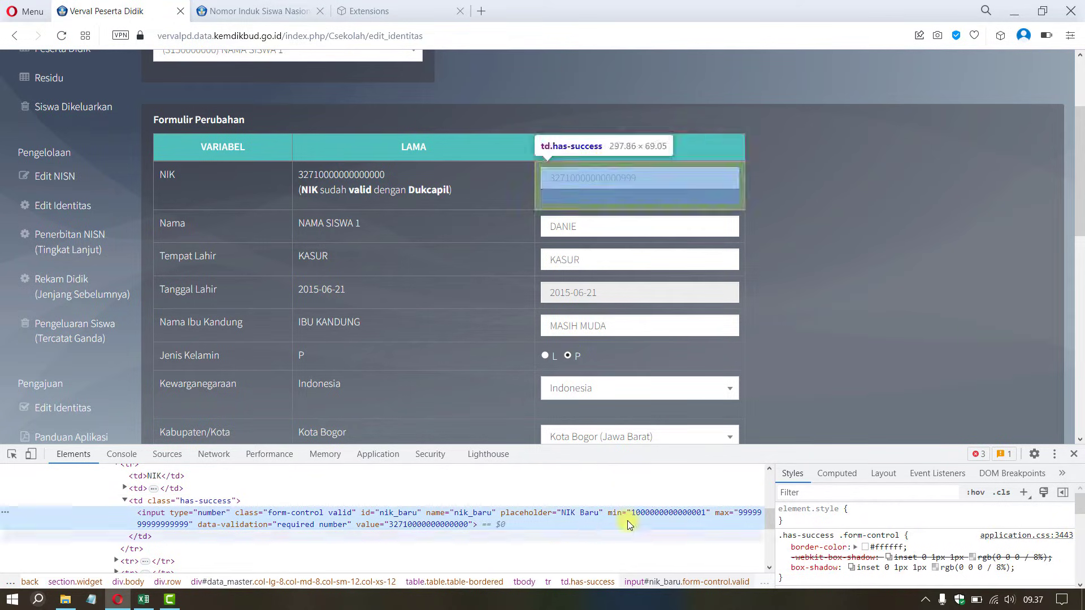
{"action": "scroll", "coordinate": [616, 493], "scroll_direction": "up", "scroll_amount": 3}
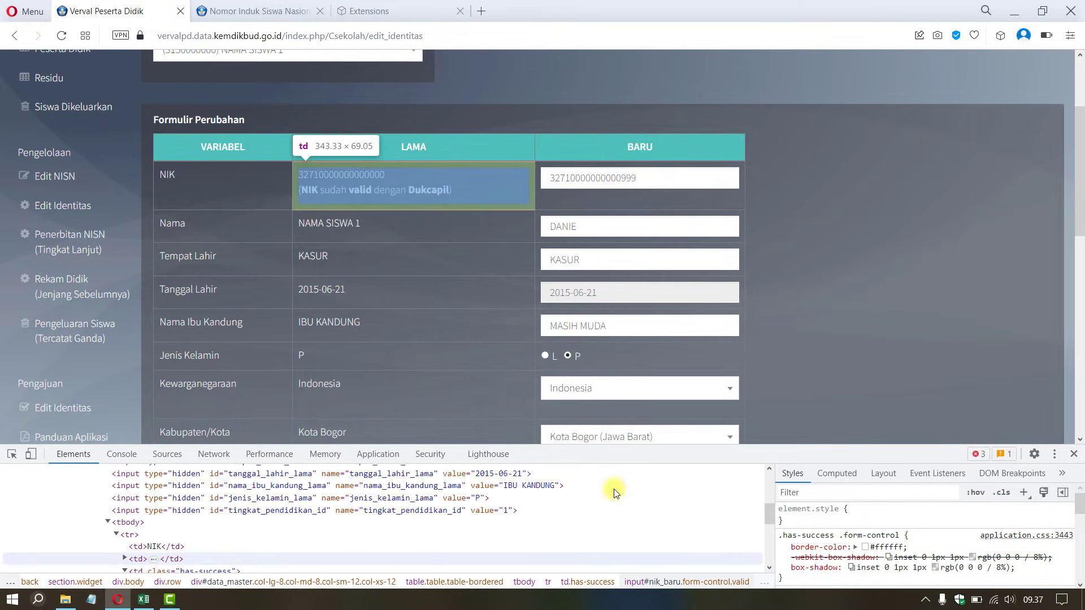
{"action": "left_click", "coordinate": [519, 486]}
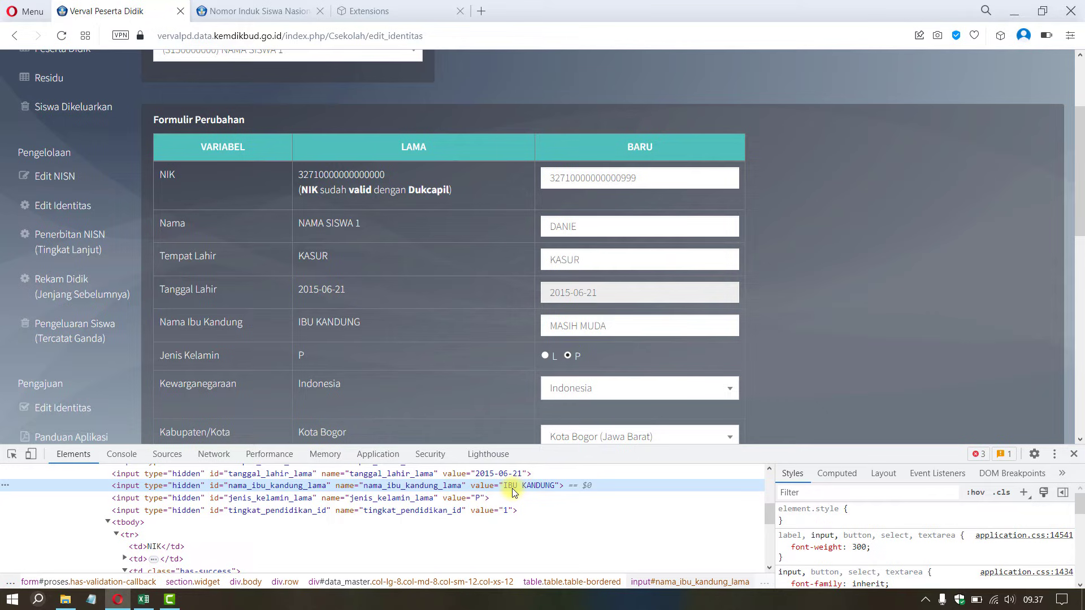
{"action": "left_click", "coordinate": [551, 321]}
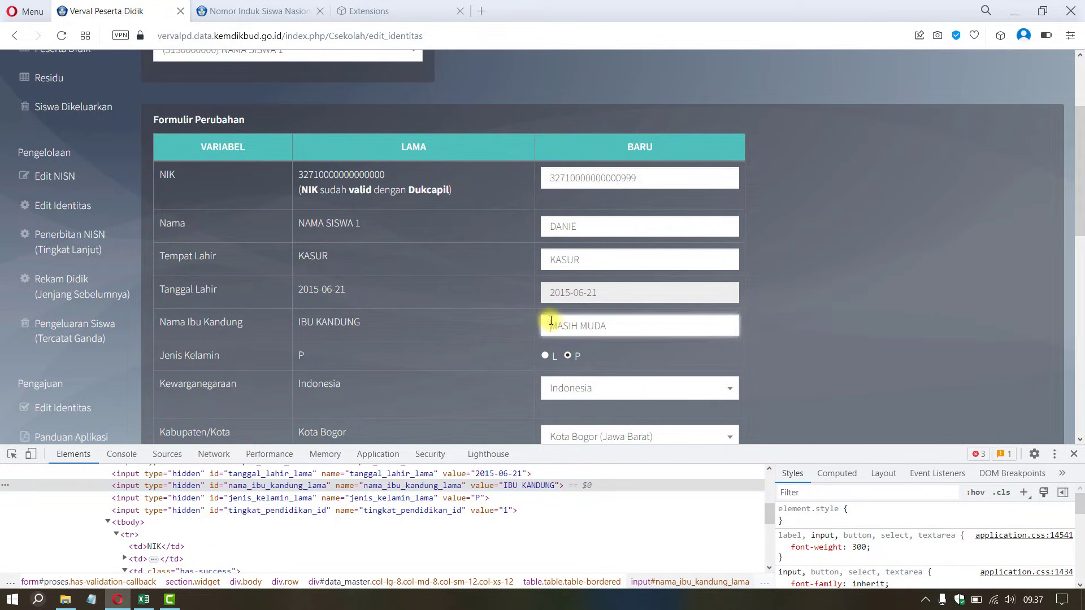
{"action": "left_click_drag", "start_coordinate": [551, 321], "coordinate": [621, 329]}
{"action": "key", "text": "ctrl+c"}
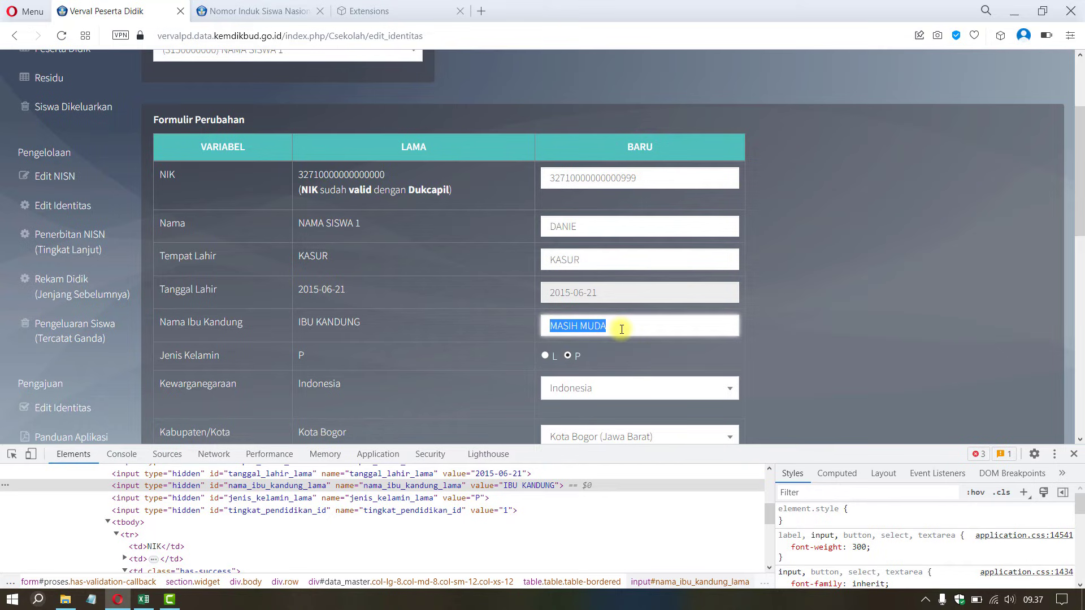
{"action": "double_click", "coordinate": [531, 489]}
{"action": "key", "text": "ctrl+v"}
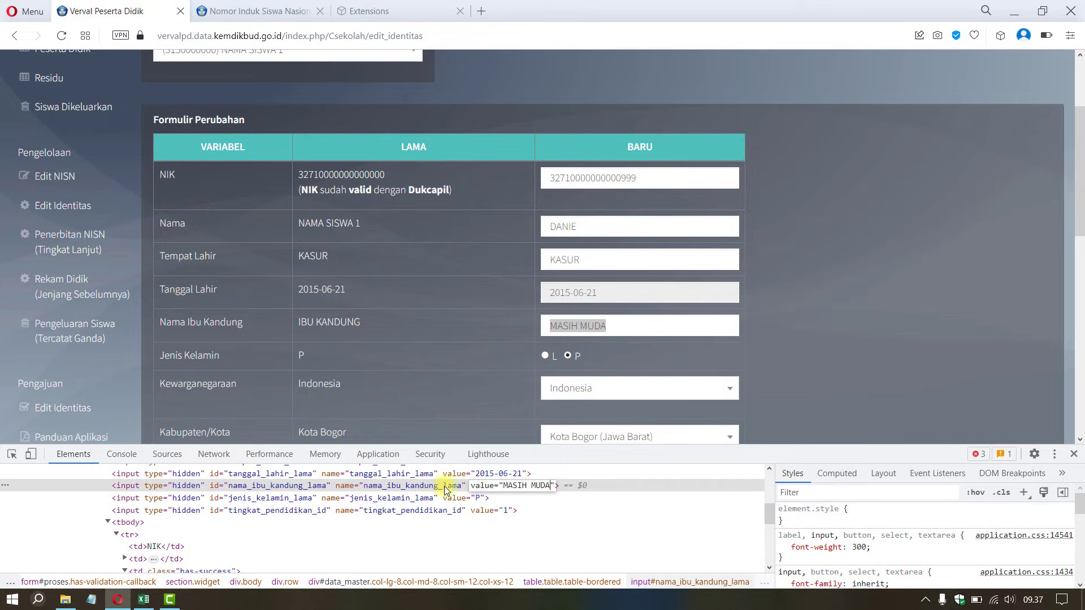
{"action": "key", "text": "Return"}
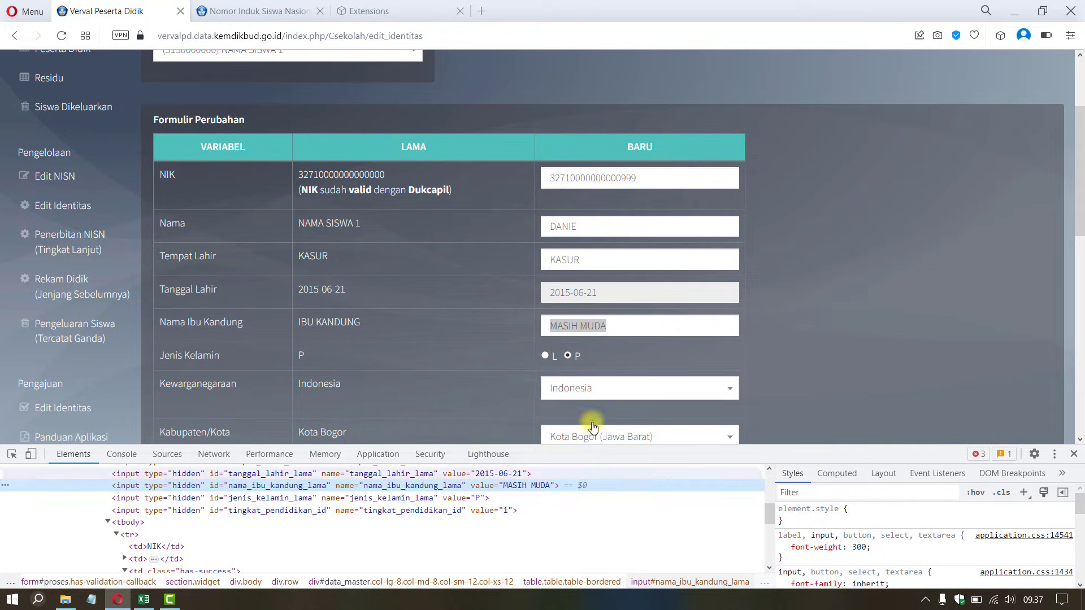
{"action": "left_click", "coordinate": [751, 338]}
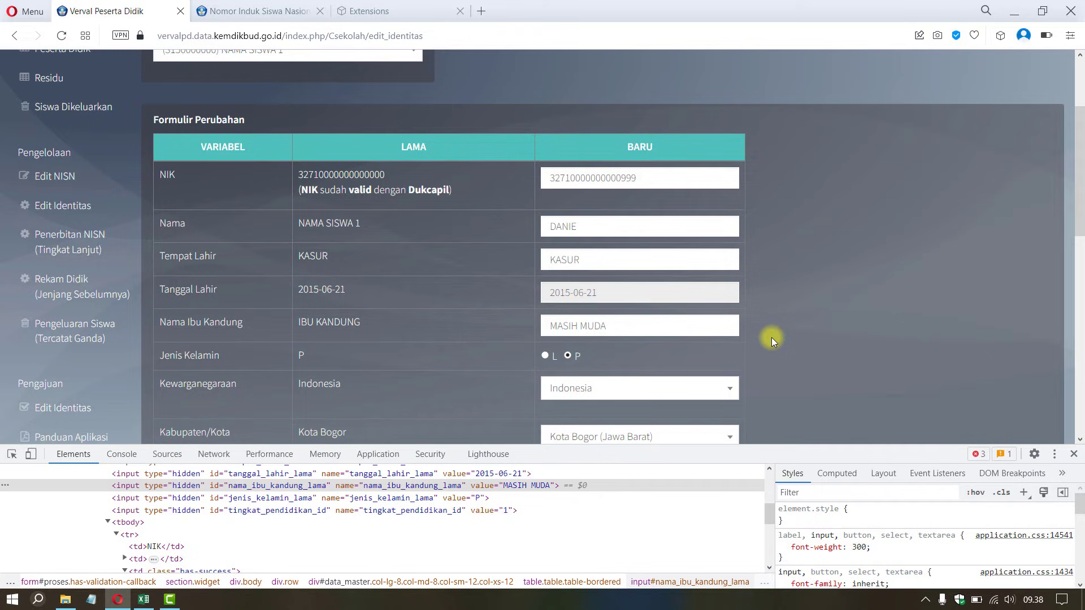
Open the Unlock VervalPD extension to view its options, and close it again
{"action": "left_click", "coordinate": [998, 36]}
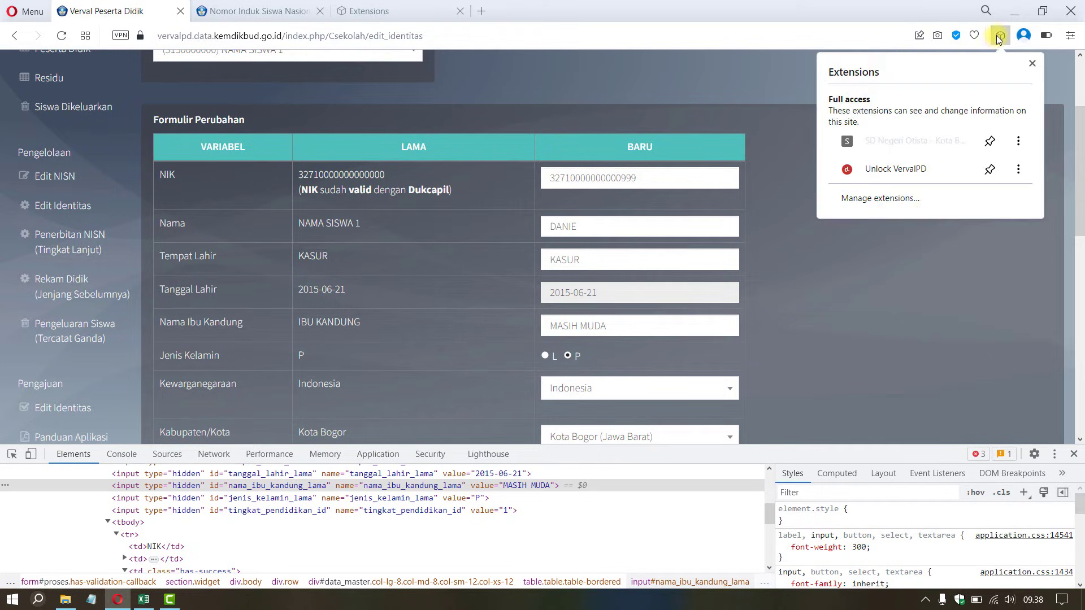
{"action": "left_click", "coordinate": [884, 171]}
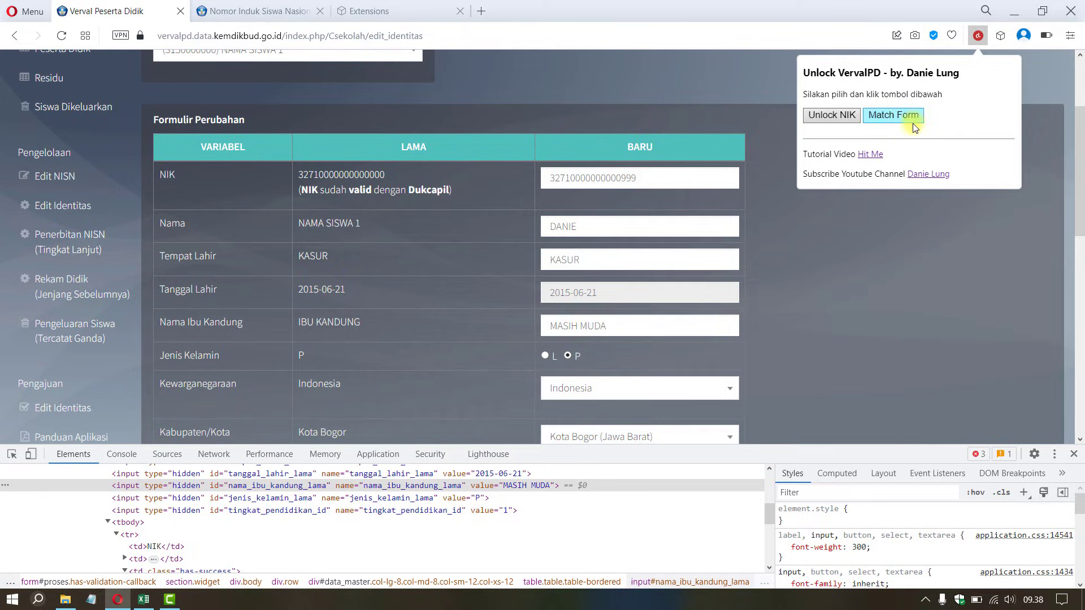
{"action": "left_click", "coordinate": [829, 303]}
Replace the mother's name in the new Nama Ibu Kandung field with a different name
{"action": "scroll", "coordinate": [829, 303], "scroll_direction": "down", "scroll_amount": 1}
{"action": "left_click_drag", "start_coordinate": [664, 257], "coordinate": [601, 255]}
{"action": "left_click_drag", "start_coordinate": [524, 238], "coordinate": [476, 234]}
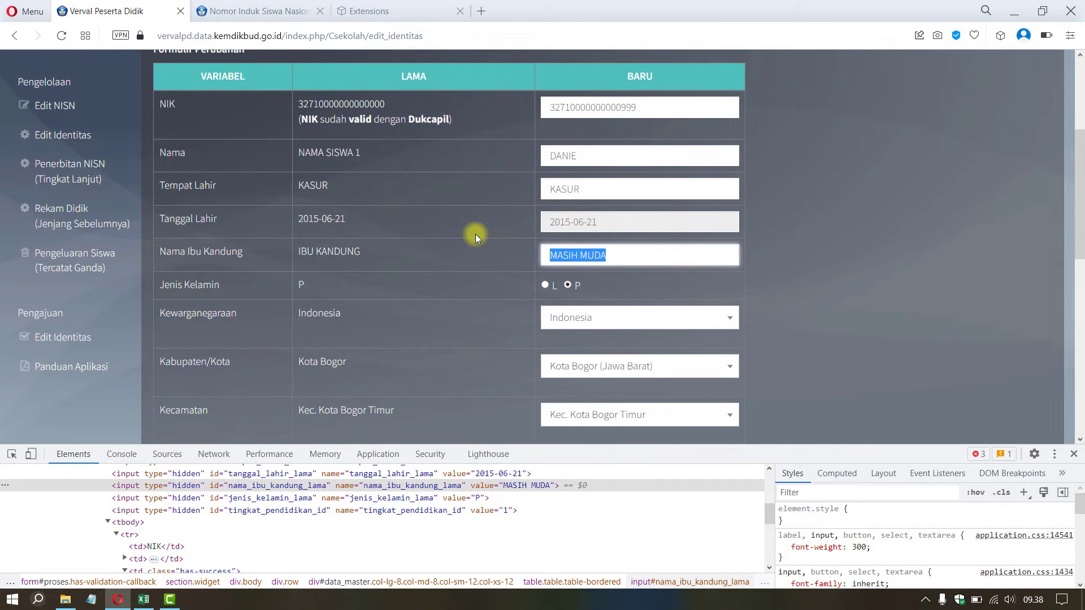
{"action": "key", "text": "BackSpace"}
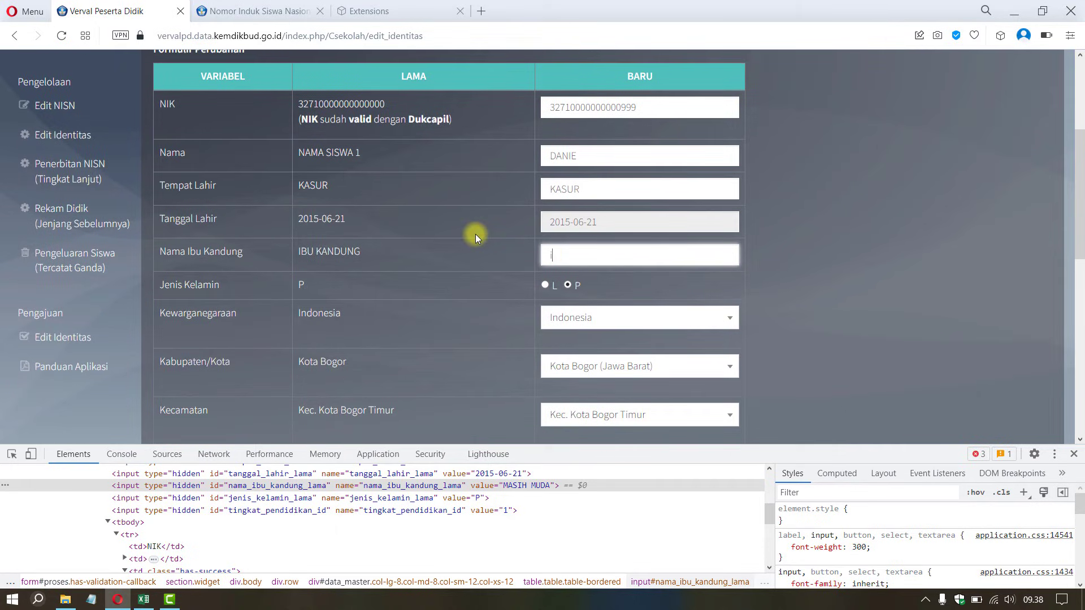
{"action": "type", "text": "IBU IBU"}
{"action": "scroll", "coordinate": [806, 228], "scroll_direction": "up", "scroll_amount": 1}
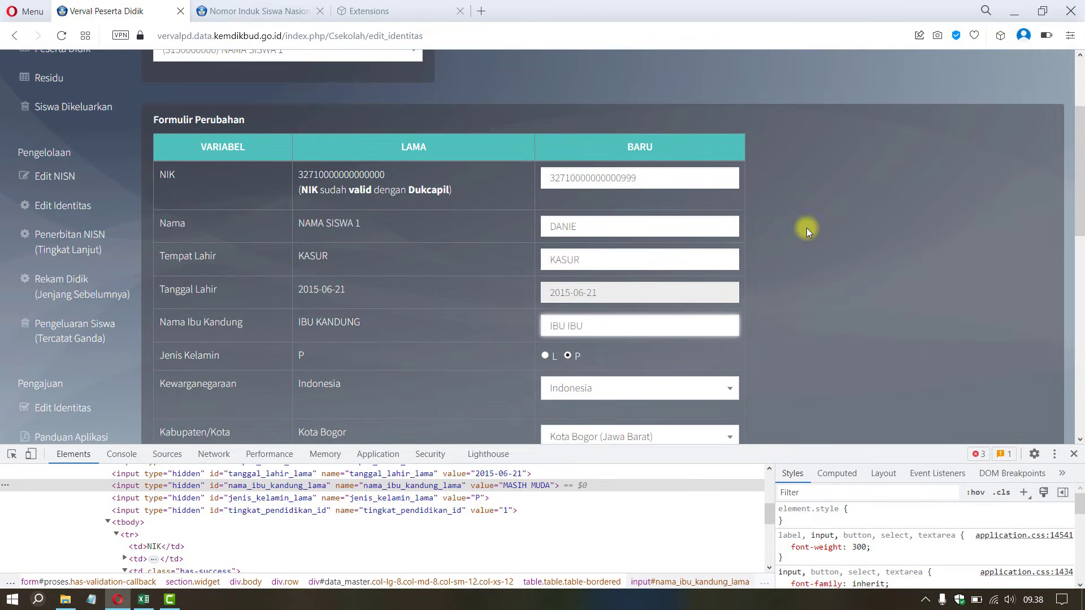
Match the form's old data to the new entries with Match Form in the Unlock VervalPD extension and accept its message
{"action": "left_click", "coordinate": [999, 36]}
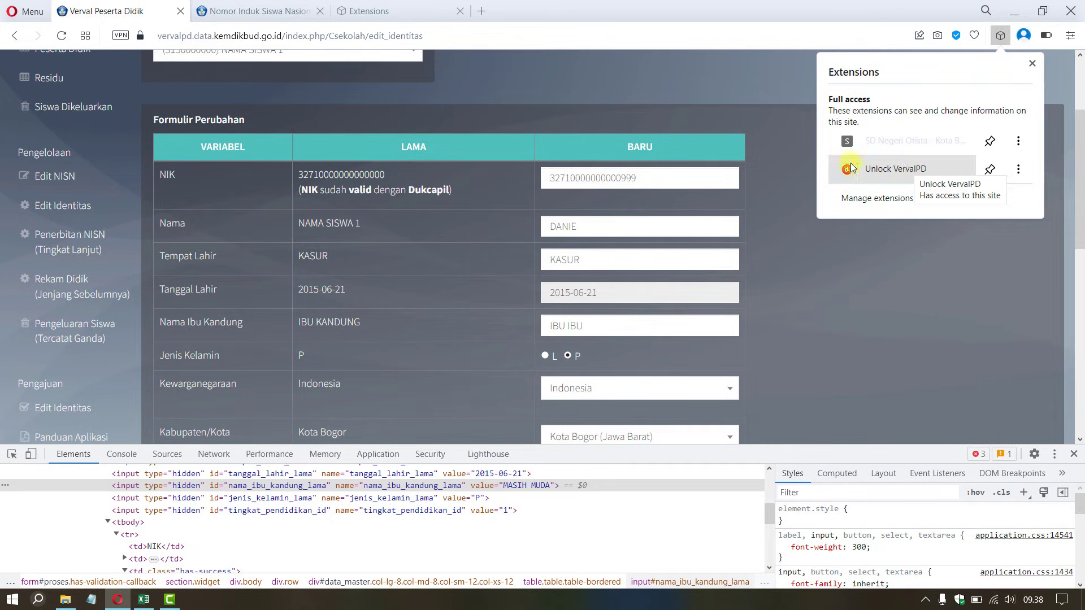
{"action": "left_click", "coordinate": [909, 168]}
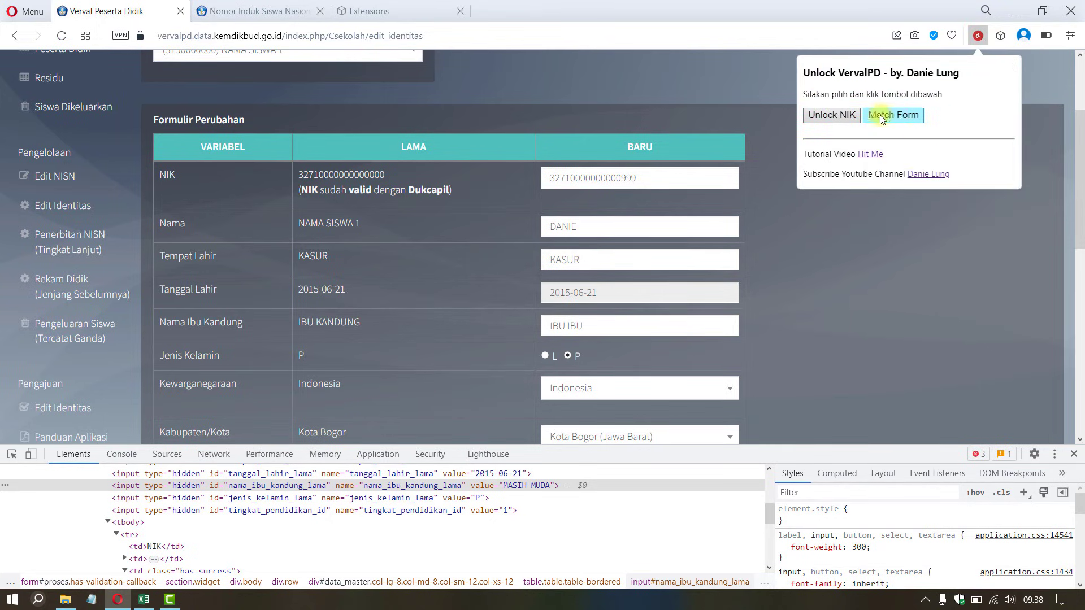
{"action": "left_click", "coordinate": [889, 114]}
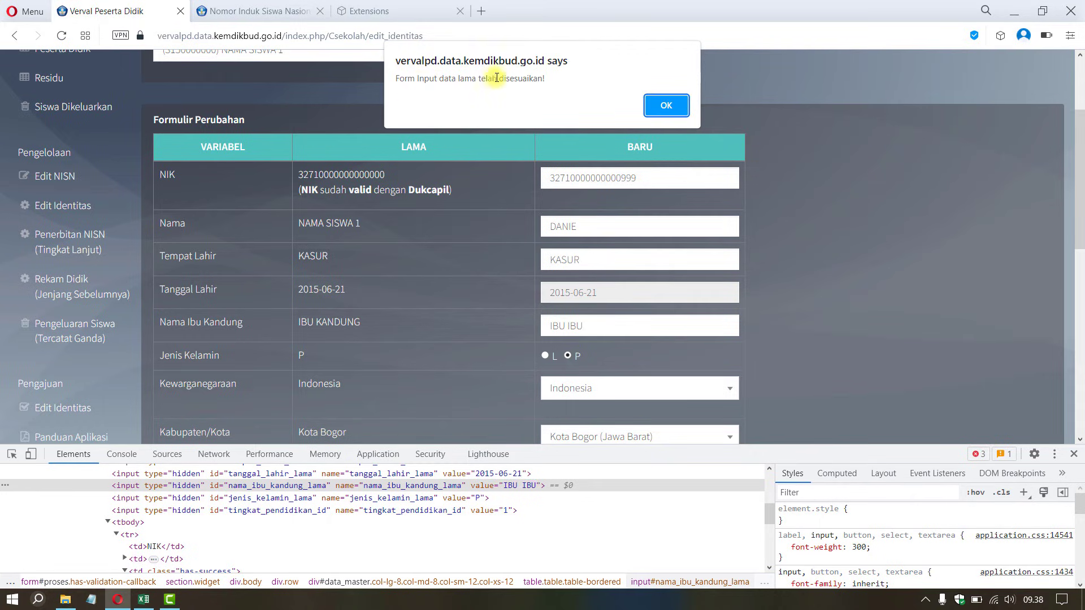
{"action": "left_click", "coordinate": [668, 99]}
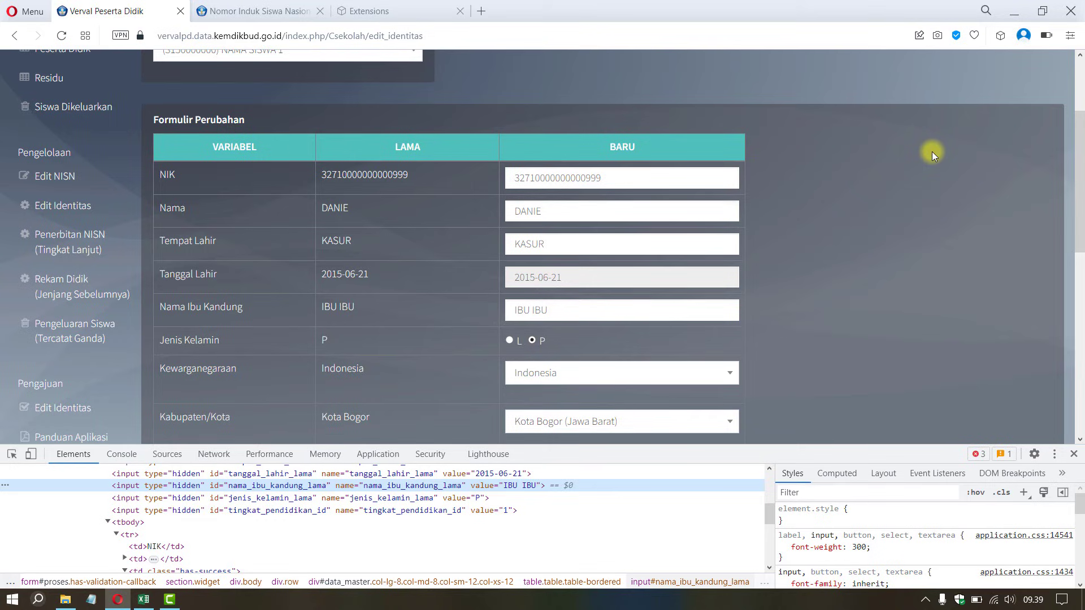
{"action": "scroll", "coordinate": [866, 215], "scroll_direction": "down", "scroll_amount": 3}
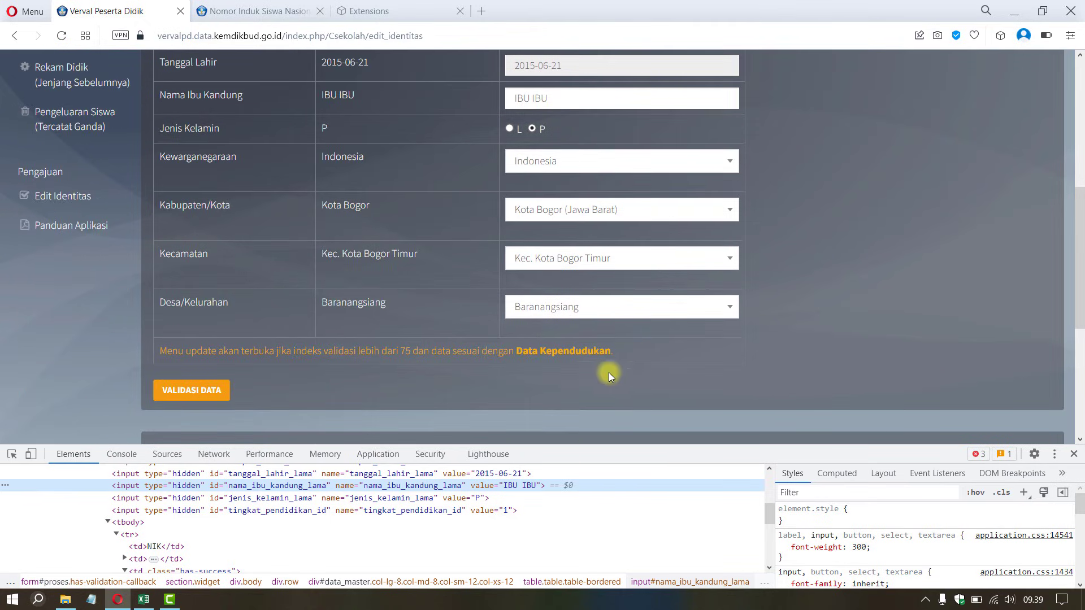
{"action": "scroll", "coordinate": [750, 311], "scroll_direction": "up", "scroll_amount": 3}
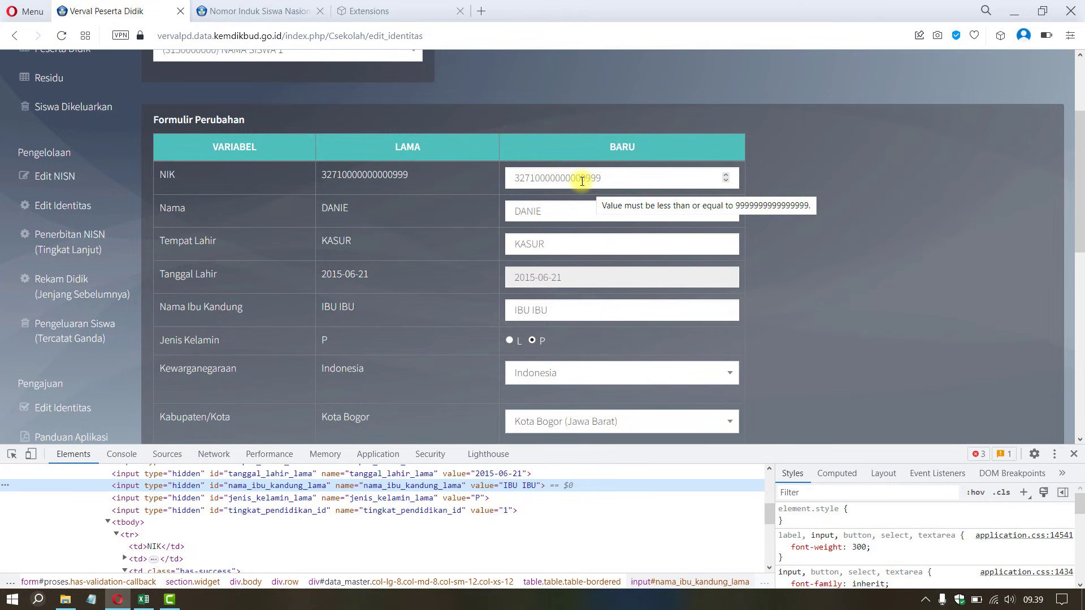
{"action": "left_click", "coordinate": [582, 181]}
{"action": "key", "text": "ctrl+a"}
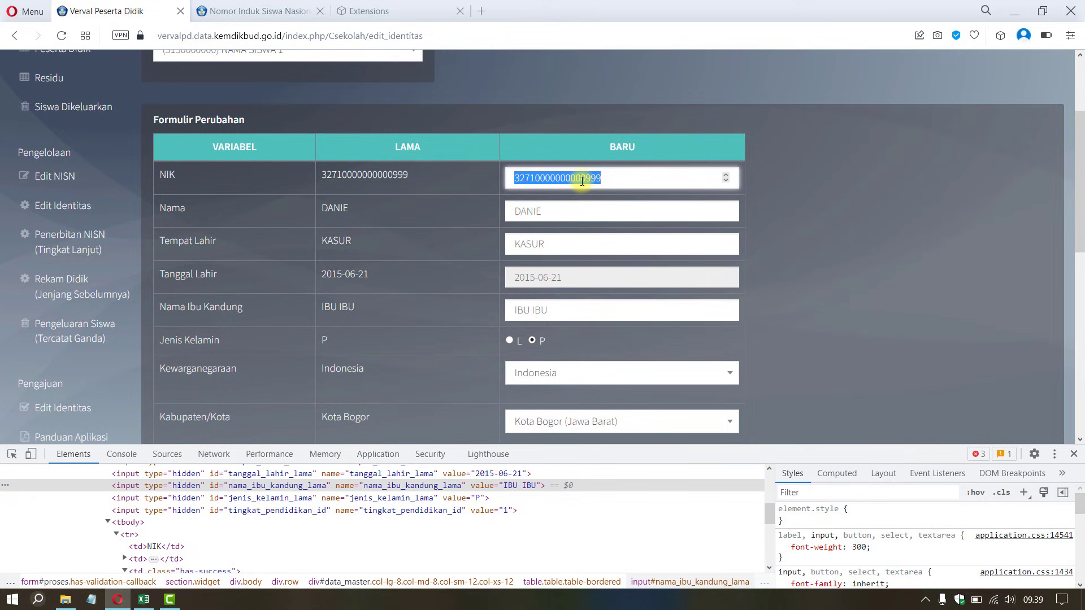
{"action": "left_click", "coordinate": [633, 181]}
{"action": "left_click", "coordinate": [852, 257]}
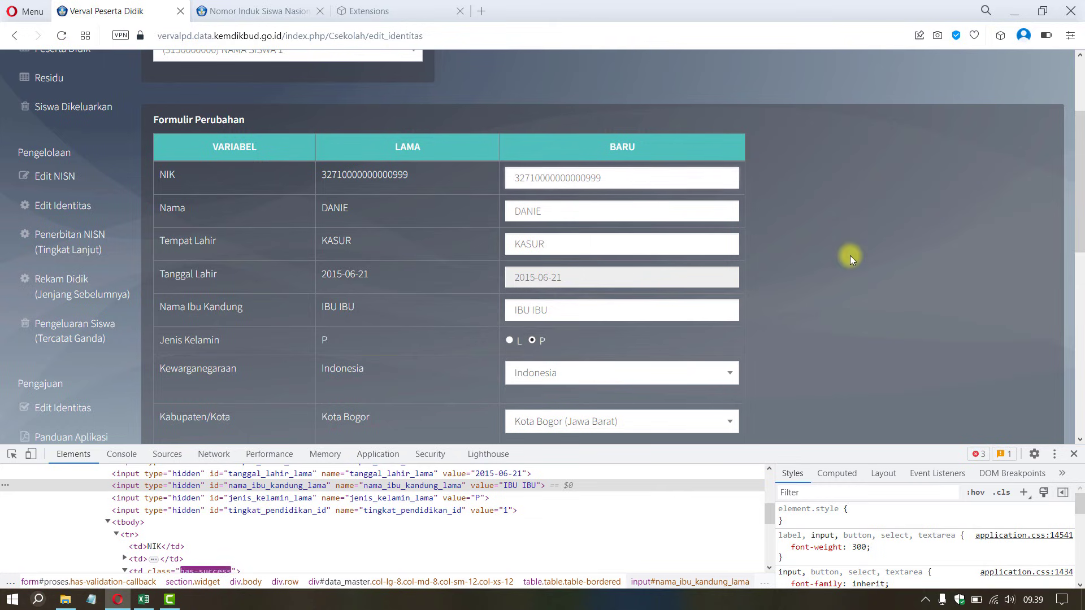
Add a style rule for the selector tbody input[type] with a width of 60px to narrow the form's input fields
{"action": "left_click", "coordinate": [1023, 492]}
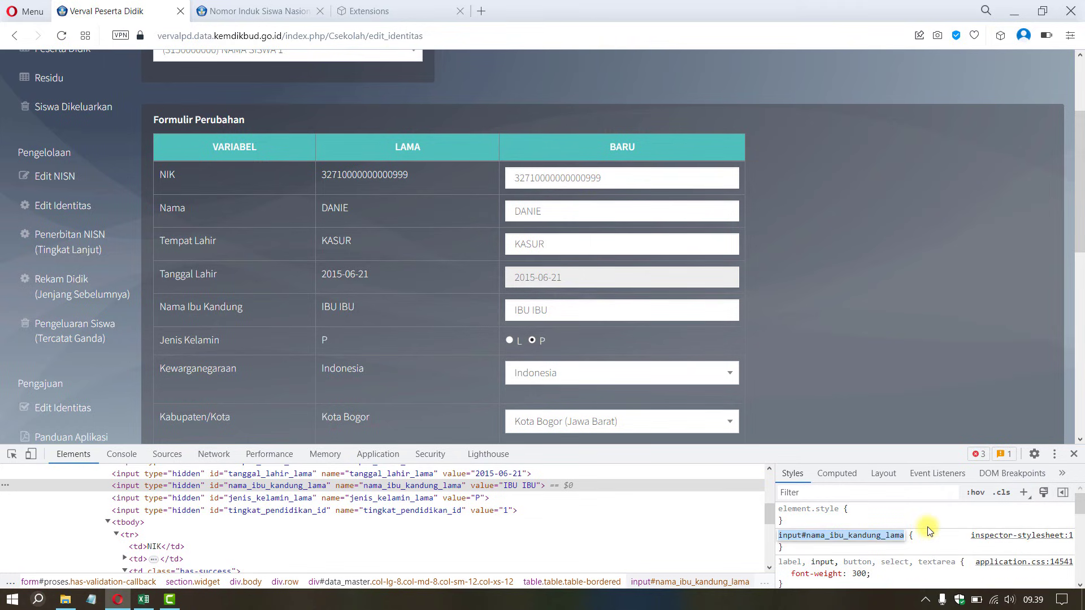
{"action": "type", "text": "IN"}
{"action": "key", "text": "BackSpace"}
{"action": "key", "text": "BackSpace"}
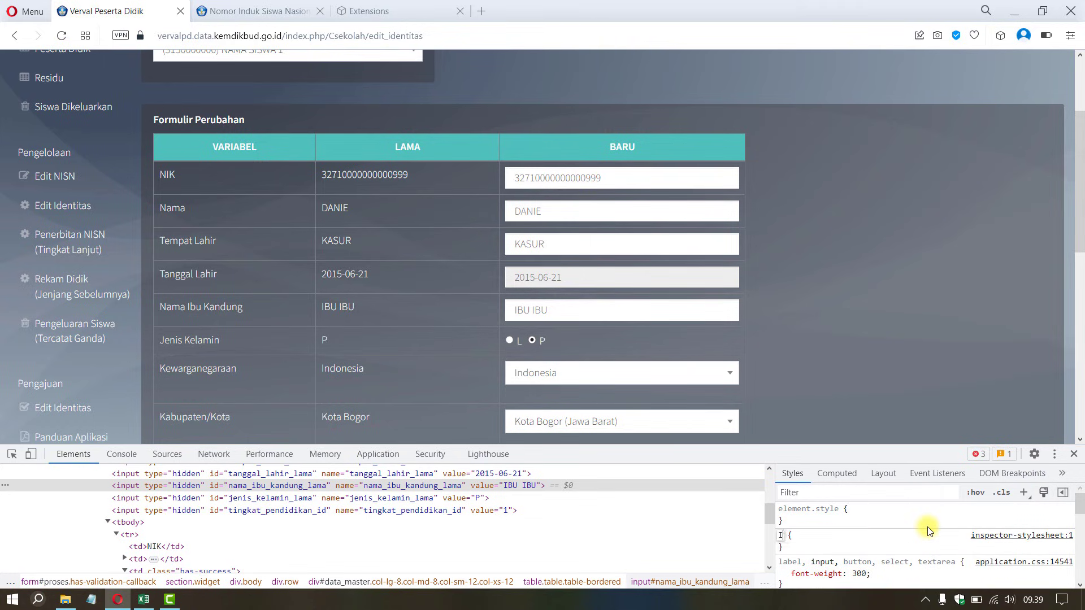
{"action": "type", "text": "tbody input[type]"}
{"action": "key", "text": "Return"}
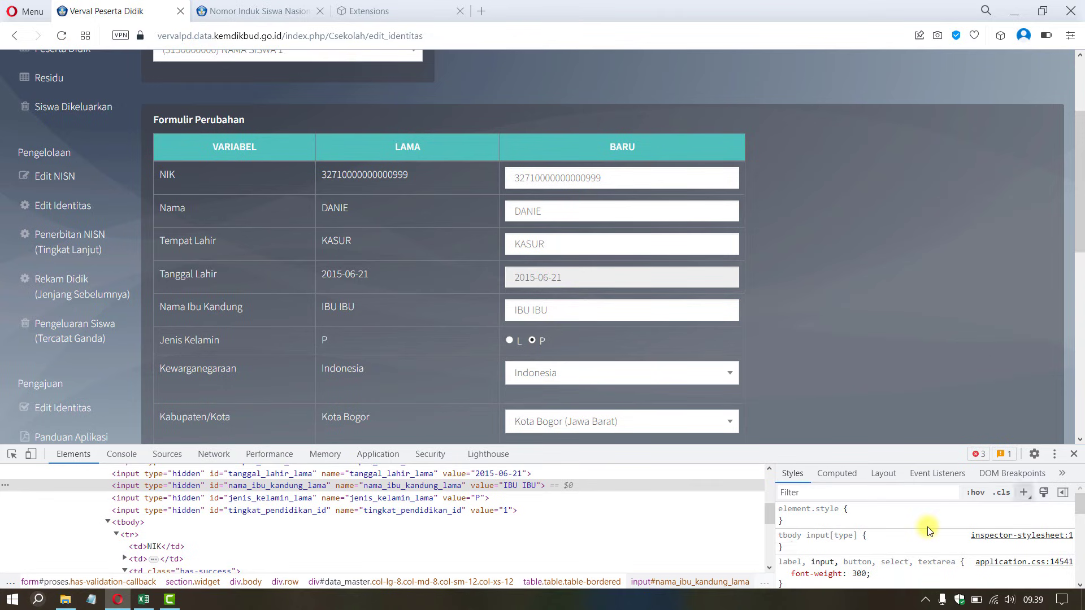
{"action": "type", "text": "wi"}
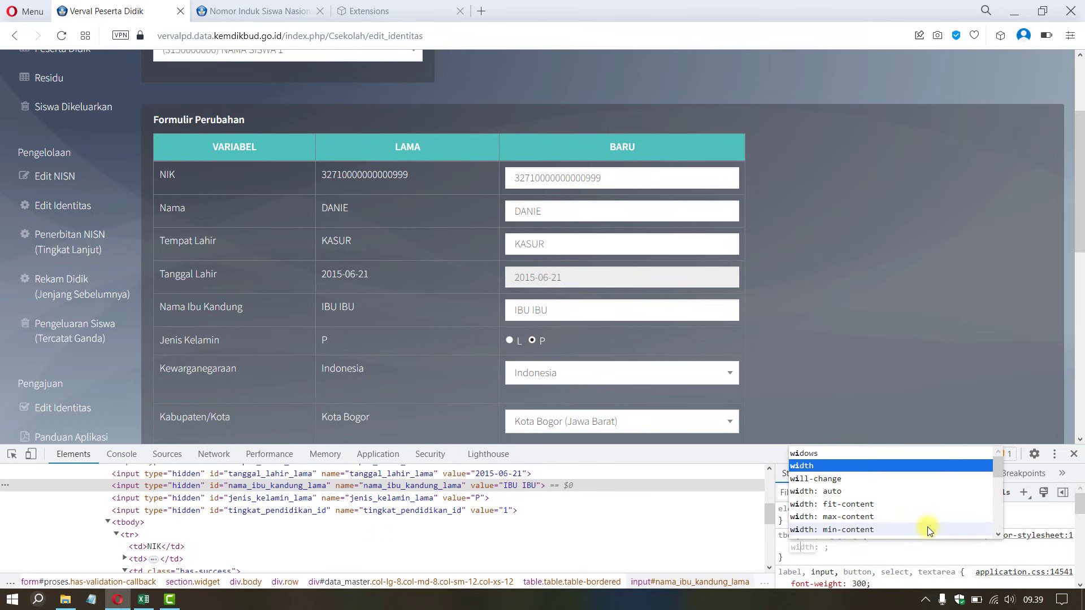
{"action": "key", "text": "Tab"}
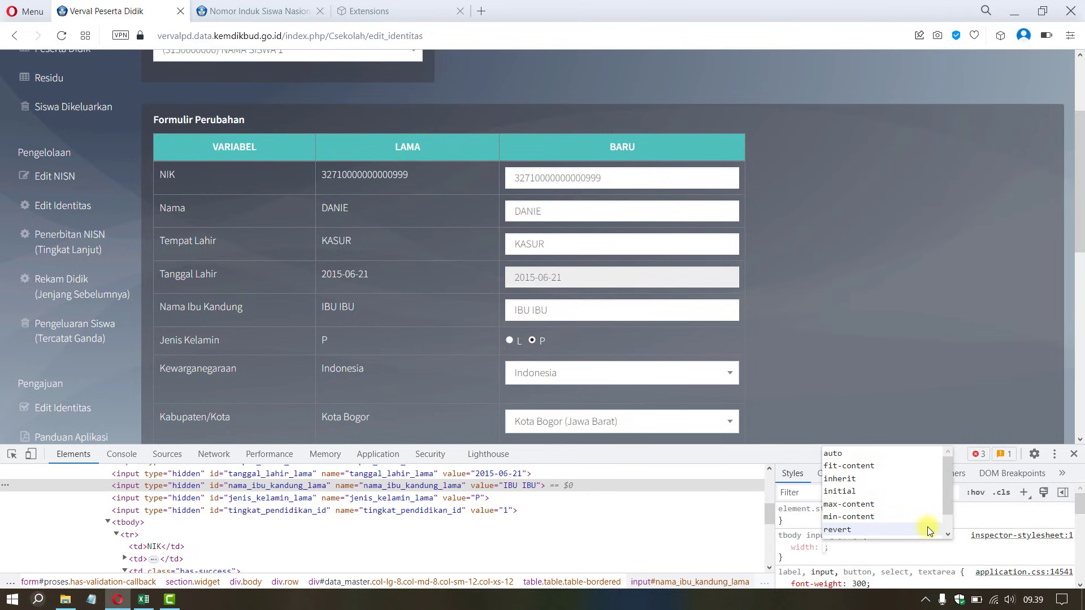
{"action": "type", "text": "60px"}
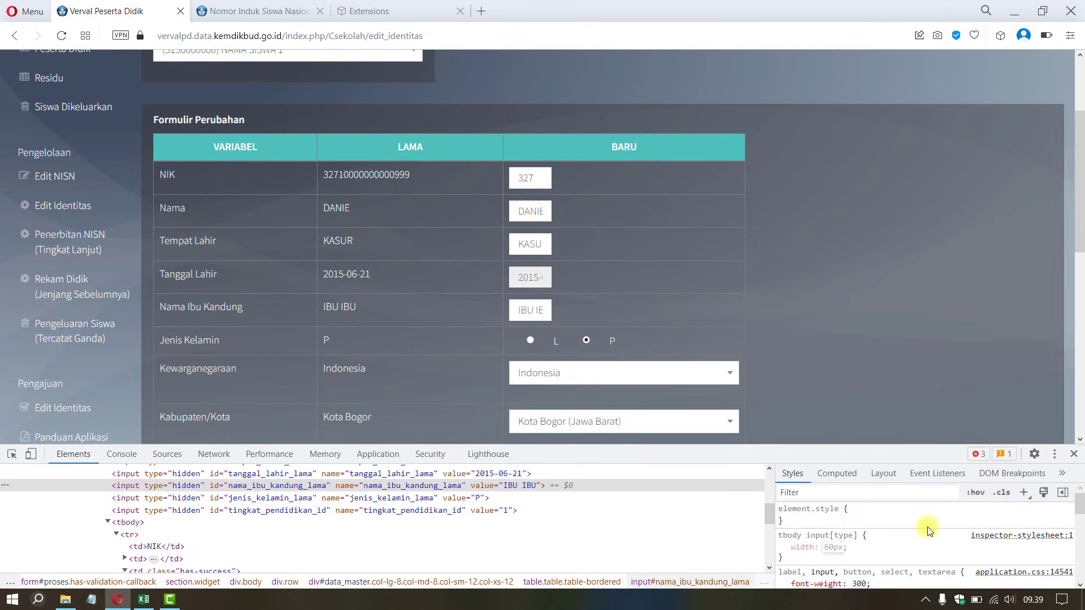
{"action": "left_click", "coordinate": [903, 548]}
Paste a different NIK and a different student name into the new NIK and Nama fields
{"action": "left_click", "coordinate": [530, 172]}
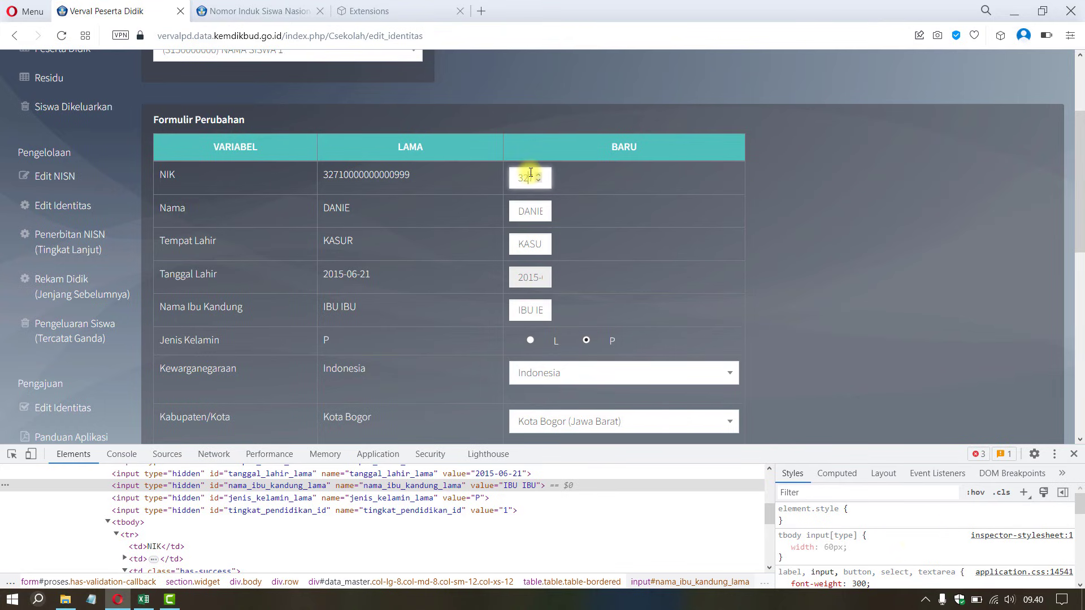
{"action": "double_click", "coordinate": [531, 172]}
{"action": "key", "text": "BackSpace"}
{"action": "key", "text": "ctrl+v"}
{"action": "key", "text": "Tab"}
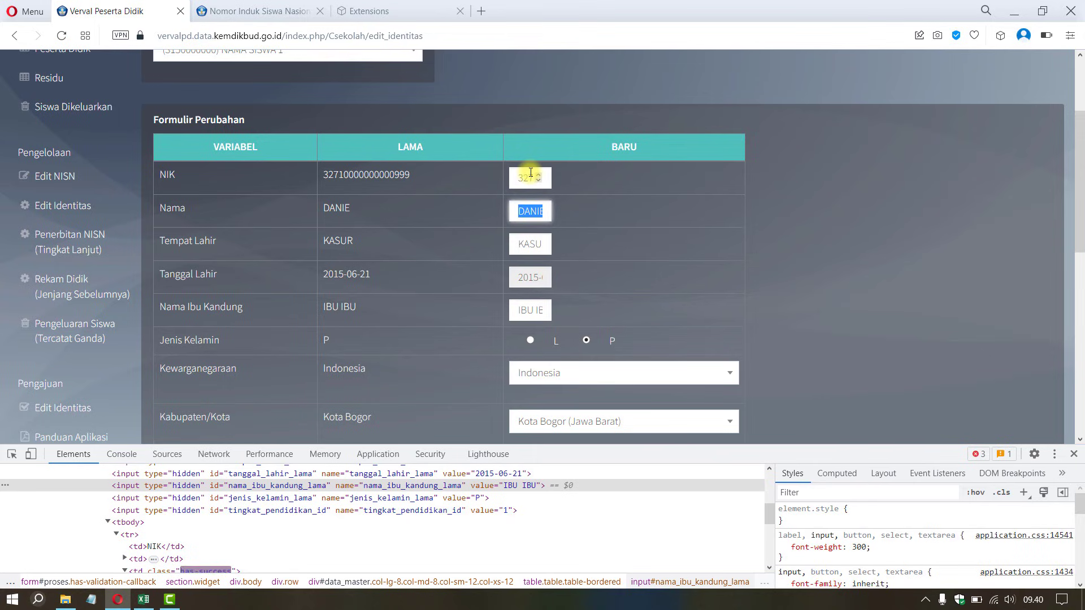
{"action": "key", "text": "ctrl+v"}
{"action": "key", "text": "Tab"}
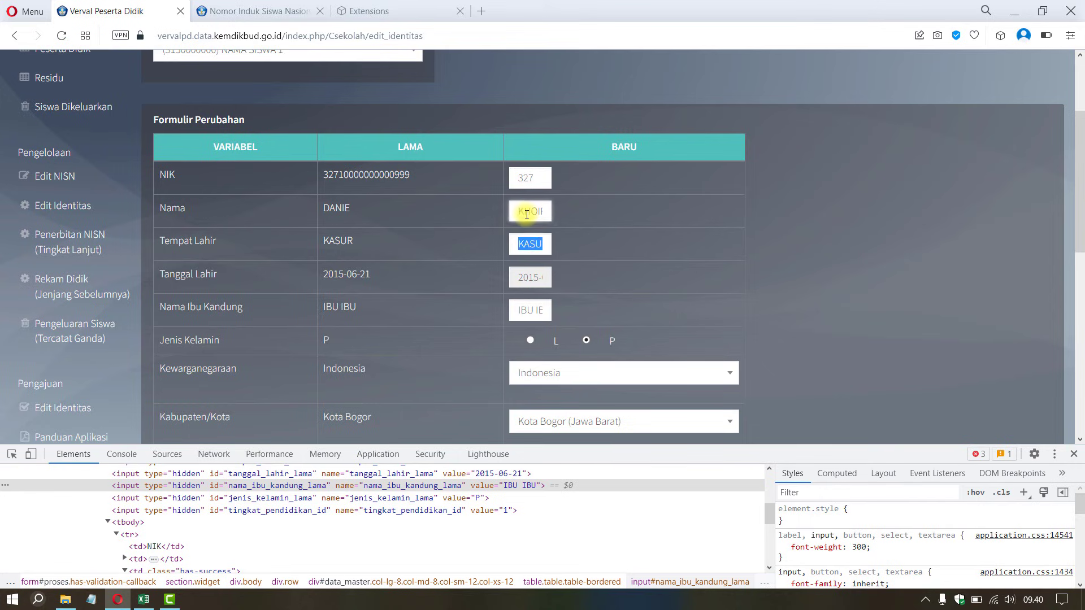
Set the new Tempat Lahir to BOGOR and replace the mother's name in the new Nama Ibu Kandung field
{"action": "type", "text": "bog"}
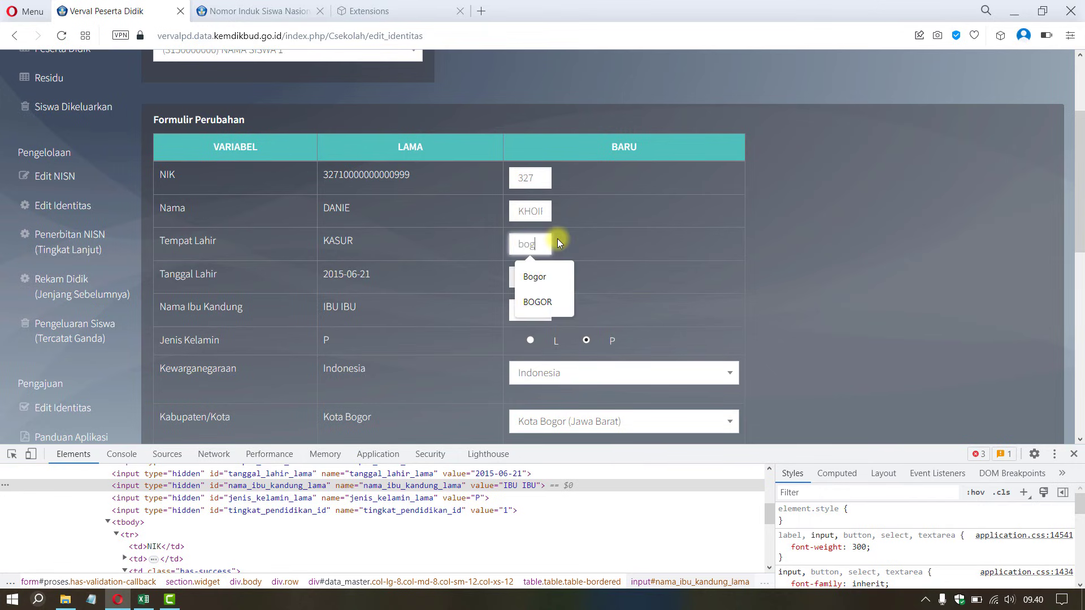
{"action": "type", "text": "o"}
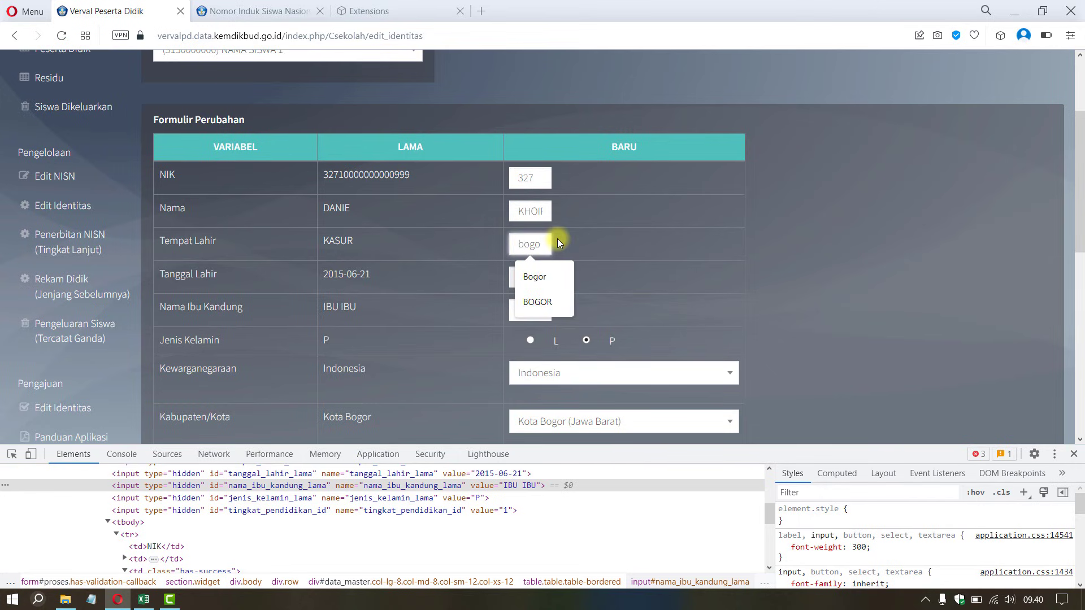
{"action": "left_click", "coordinate": [537, 302]}
{"action": "left_click", "coordinate": [528, 317]}
{"action": "key", "text": "ctrl+a"}
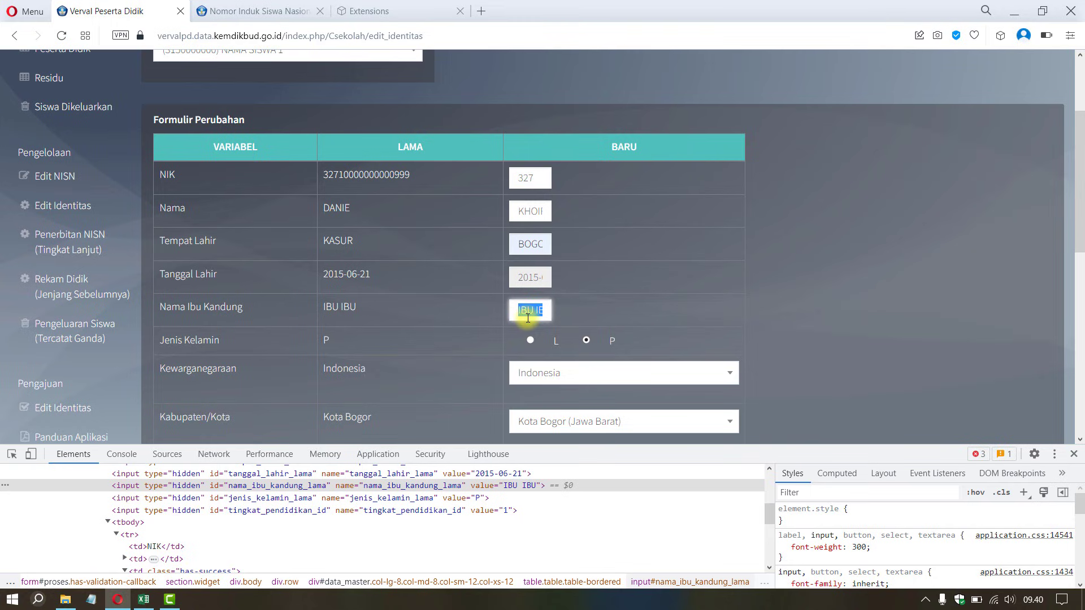
{"action": "type", "text": "rosd"}
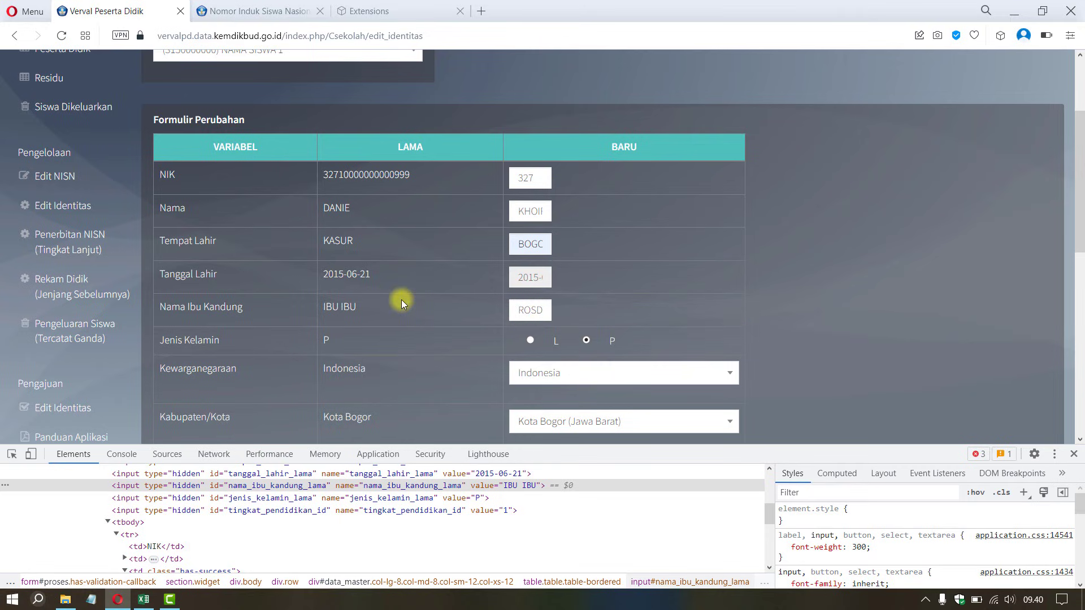
Run Match Form in the Unlock VervalPD extension to copy the replaced student data into the Lama values, and accept its message
{"action": "scroll", "coordinate": [401, 299], "scroll_direction": "down", "scroll_amount": 3}
{"action": "scroll", "coordinate": [401, 300], "scroll_direction": "up", "scroll_amount": 3}
{"action": "left_click", "coordinate": [1002, 38]}
{"action": "left_click", "coordinate": [901, 165]}
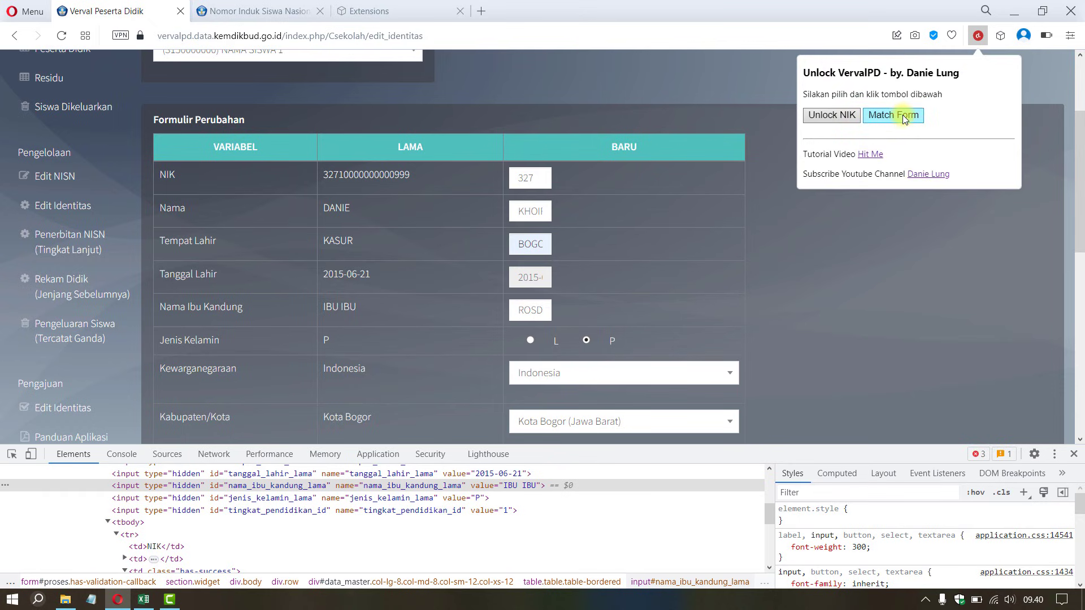
{"action": "left_click", "coordinate": [903, 116]}
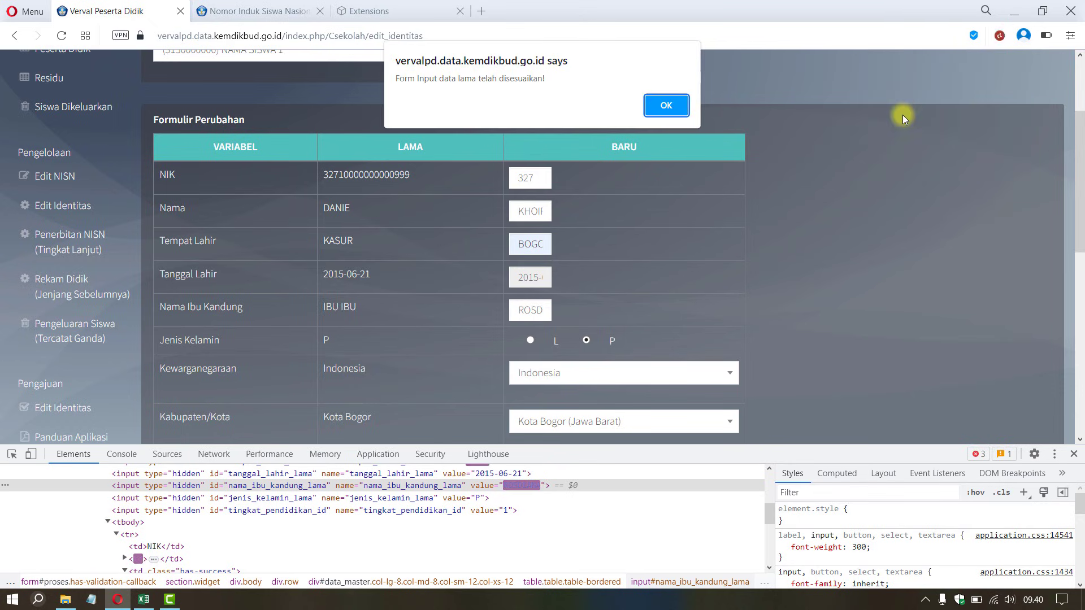
{"action": "left_click", "coordinate": [665, 105]}
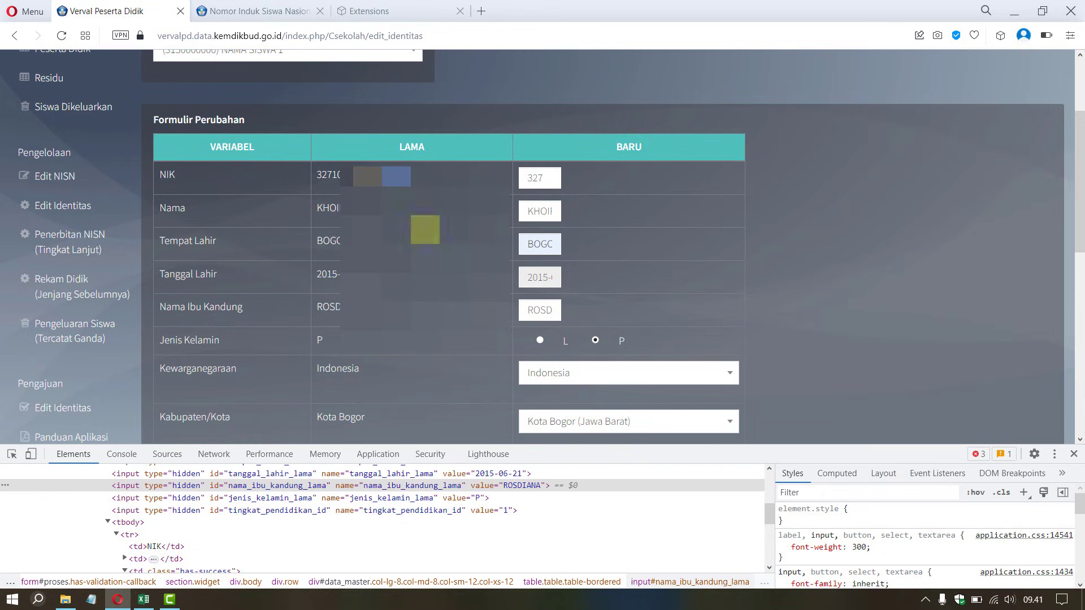
Close the developer tools and run Validasi Data on the identity change form
{"action": "left_click", "coordinate": [1074, 454]}
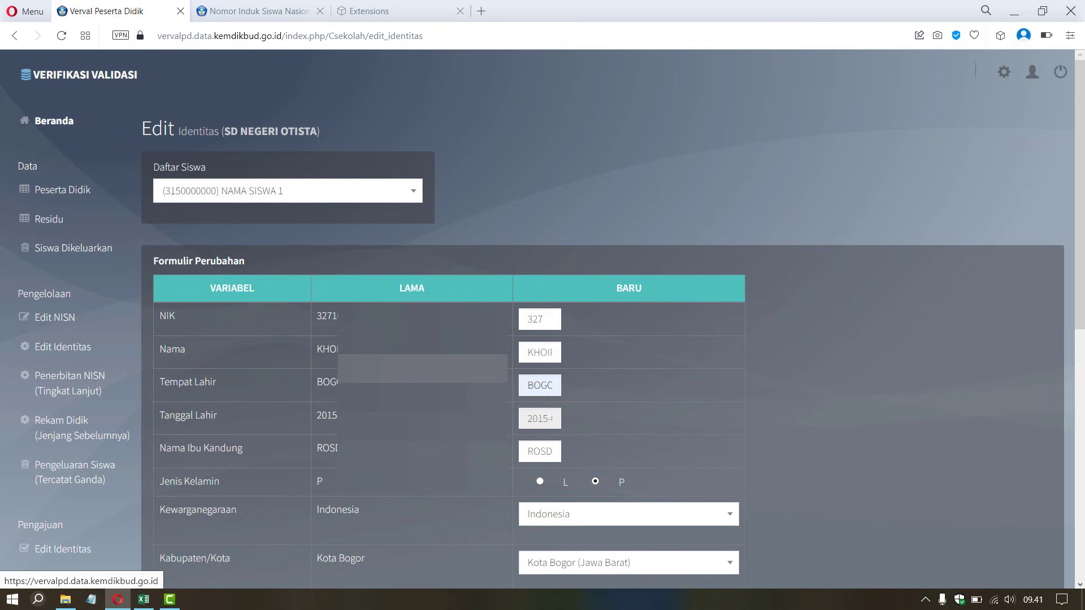
{"action": "scroll", "coordinate": [439, 386], "scroll_direction": "down", "scroll_amount": 8}
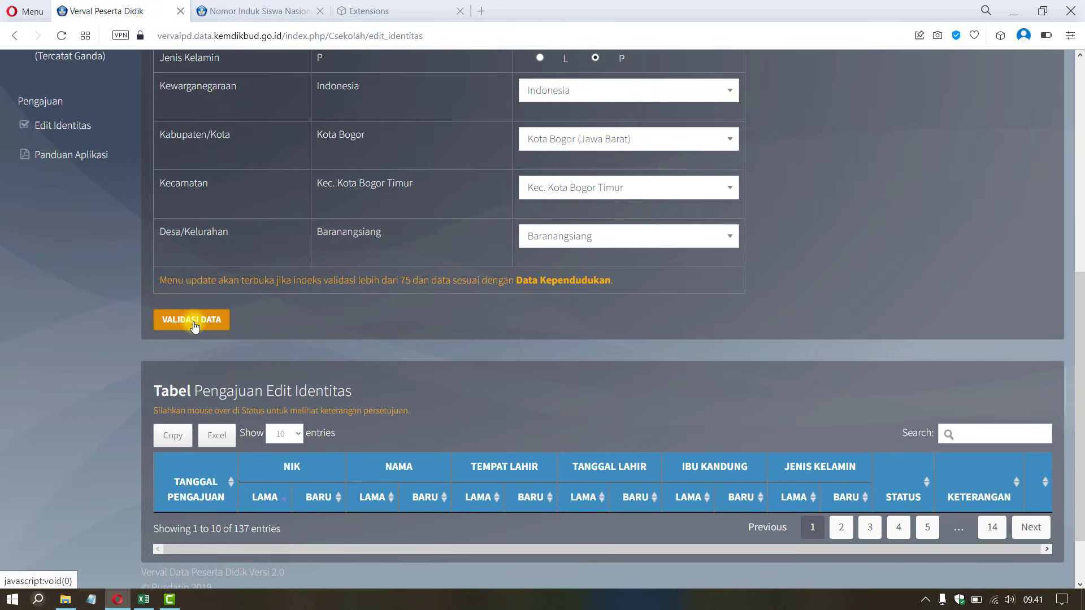
{"action": "left_click", "coordinate": [193, 322]}
{"action": "scroll", "coordinate": [429, 339], "scroll_direction": "down", "scroll_amount": 1}
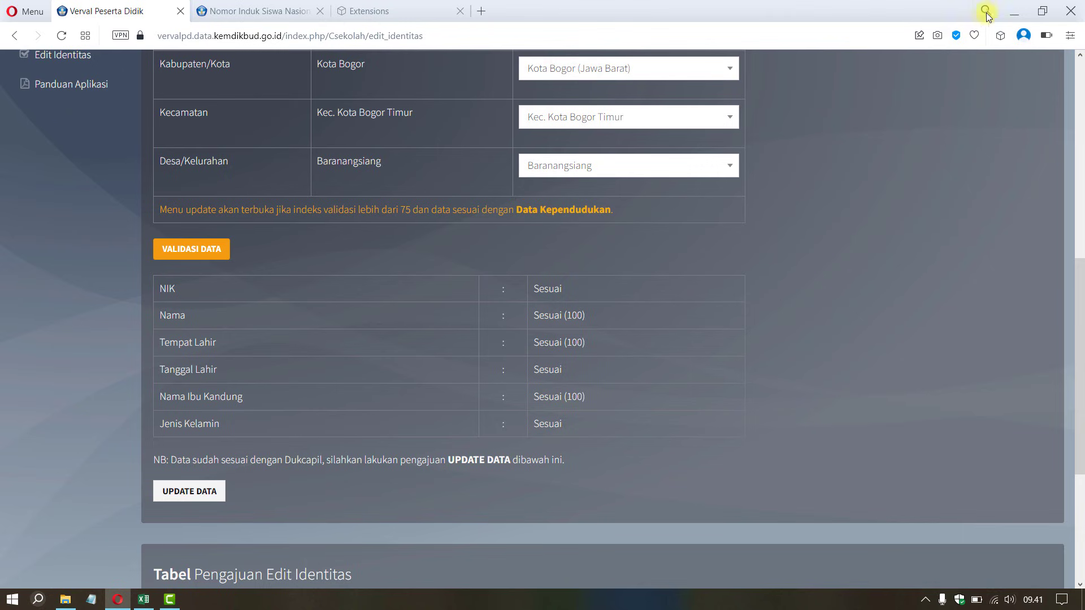
{"action": "left_click", "coordinate": [1001, 35]}
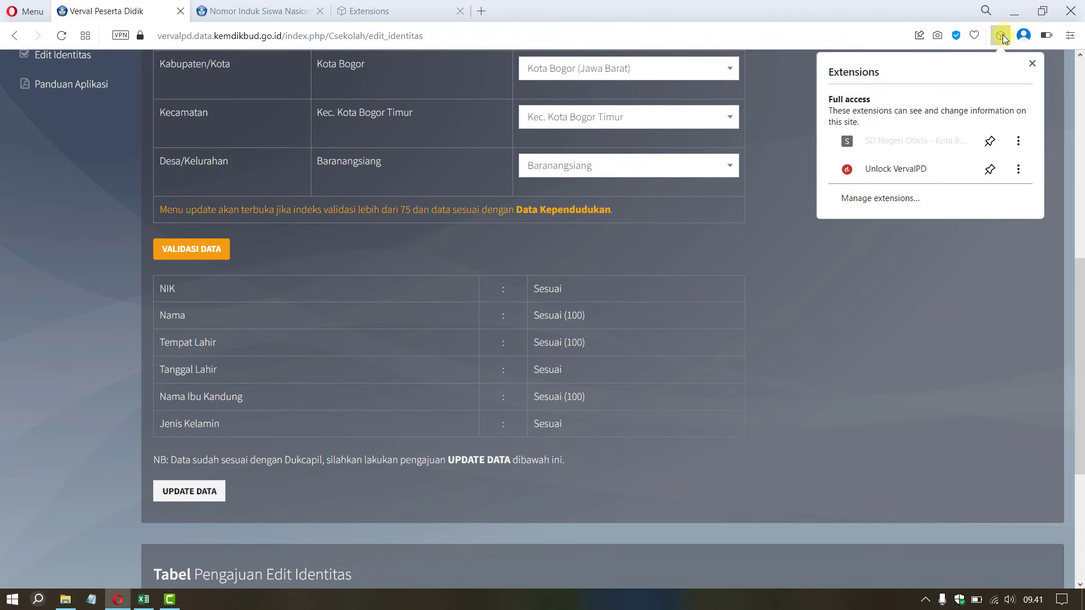
{"action": "left_click", "coordinate": [918, 179]}
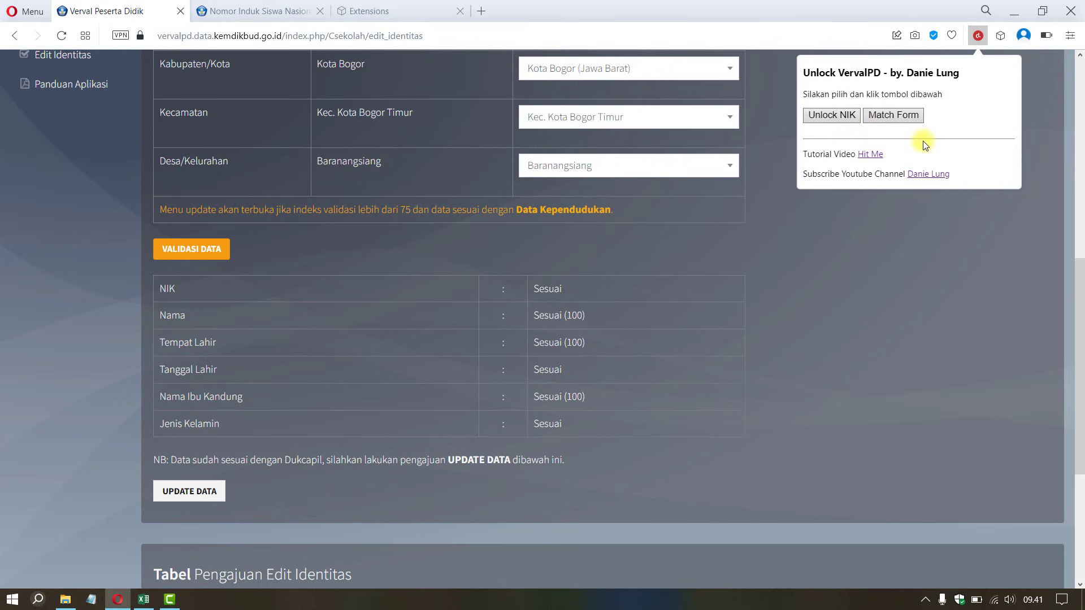
{"action": "left_click", "coordinate": [964, 263]}
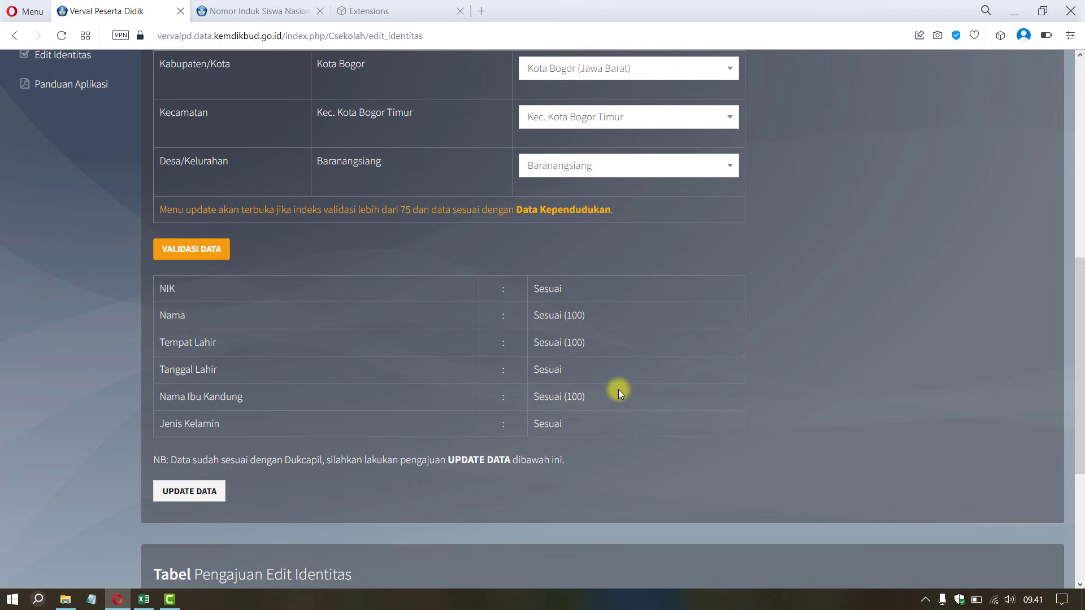
{"action": "scroll", "coordinate": [618, 392], "scroll_direction": "up", "scroll_amount": 1}
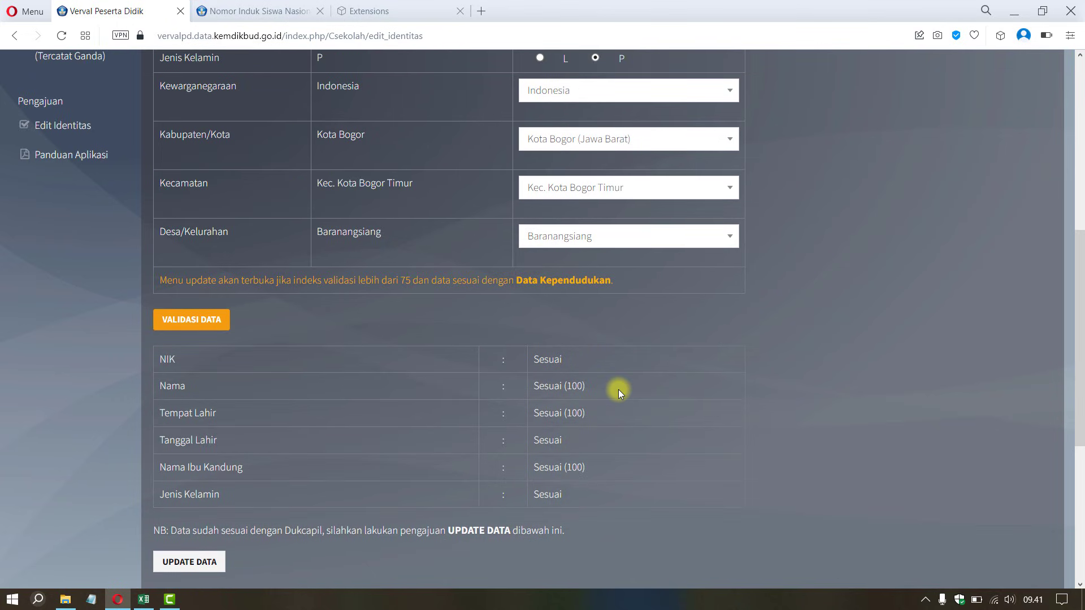